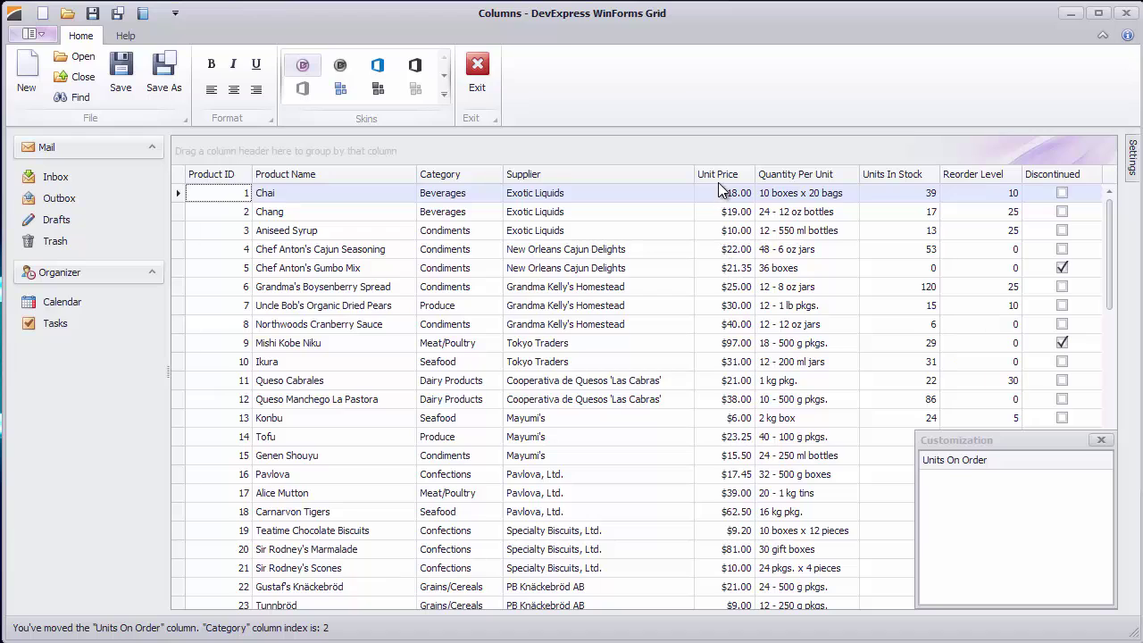
Hide the Unit Price and Units On Order columns from the grid and close the Customization window
{"action": "left_click_drag", "start_coordinate": [728, 177], "coordinate": [851, 191]}
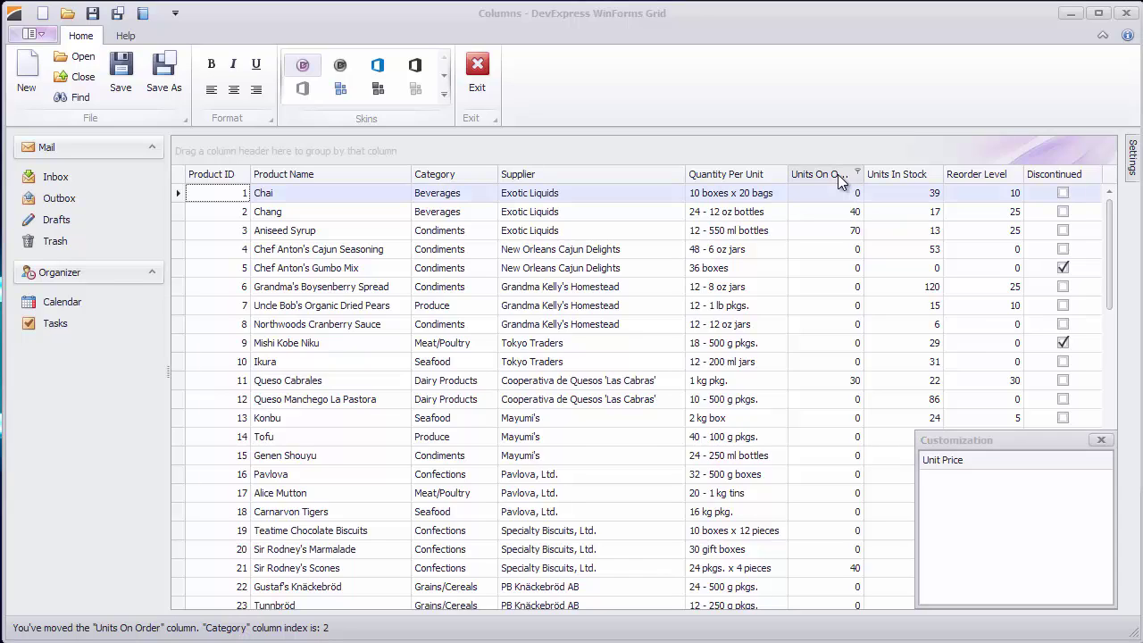
{"action": "left_click_drag", "start_coordinate": [840, 185], "coordinate": [861, 250]}
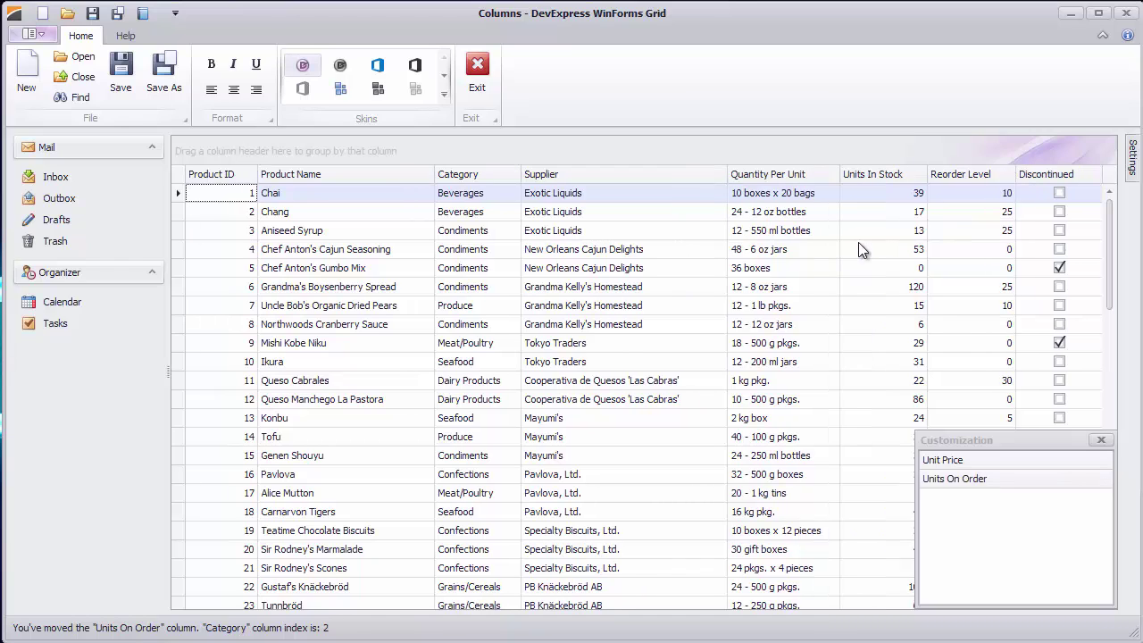
{"action": "left_click", "coordinate": [1096, 437]}
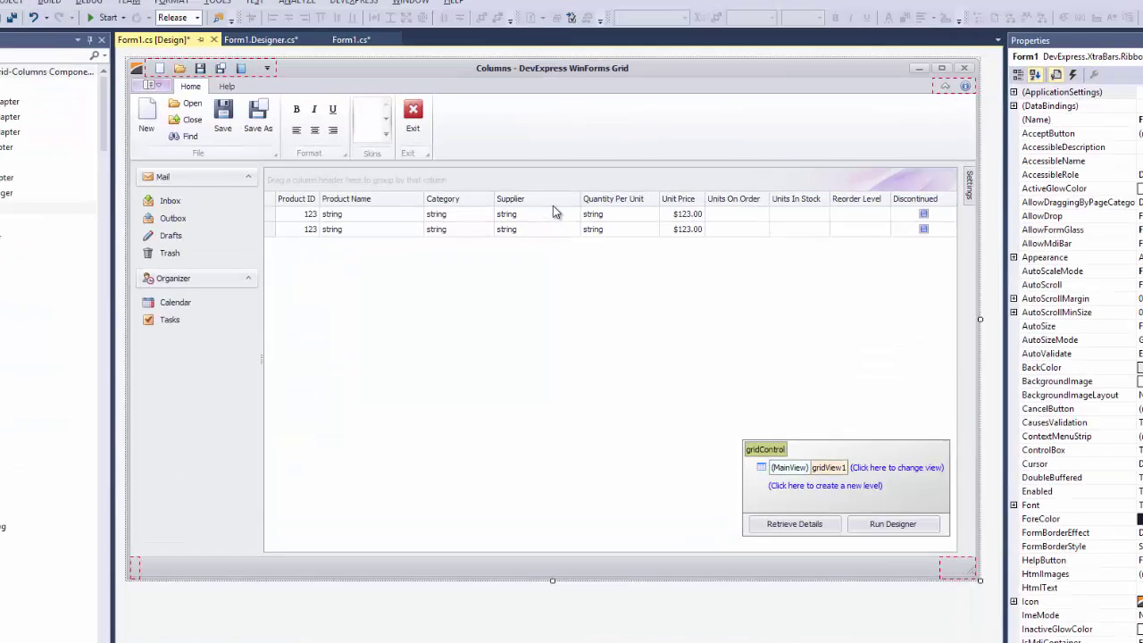
In the Visual Studio form designer, open the grid's column chooser and hide the Supplier, Category and Quantity Per Unit columns
{"action": "right_click", "coordinate": [555, 202]}
{"action": "left_click", "coordinate": [649, 303]}
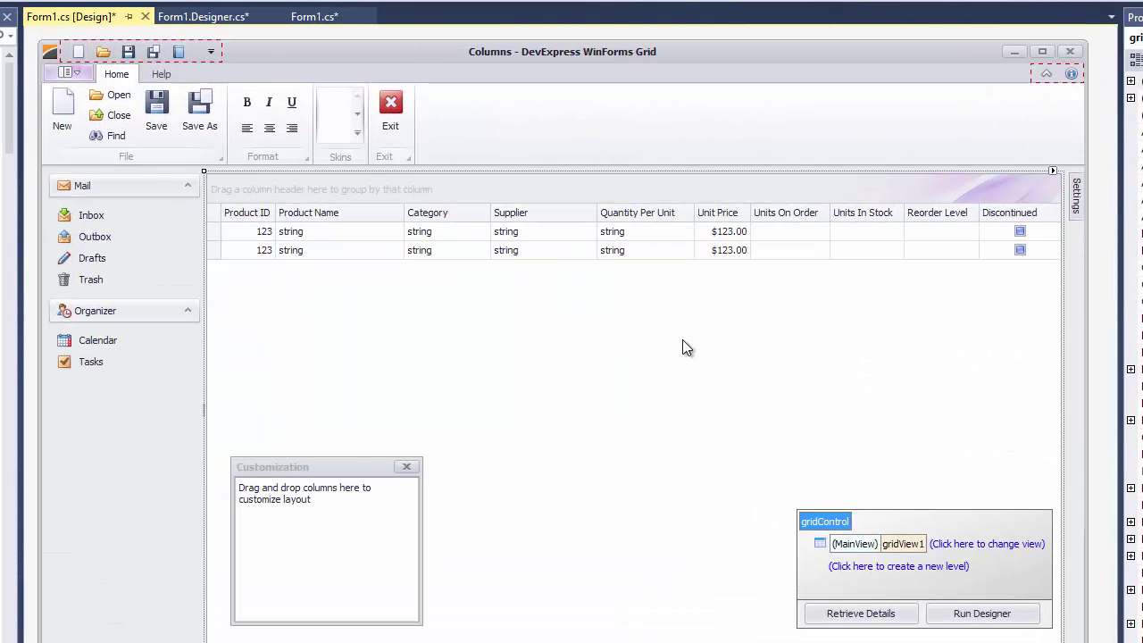
{"action": "left_click_drag", "start_coordinate": [554, 214], "coordinate": [390, 487]}
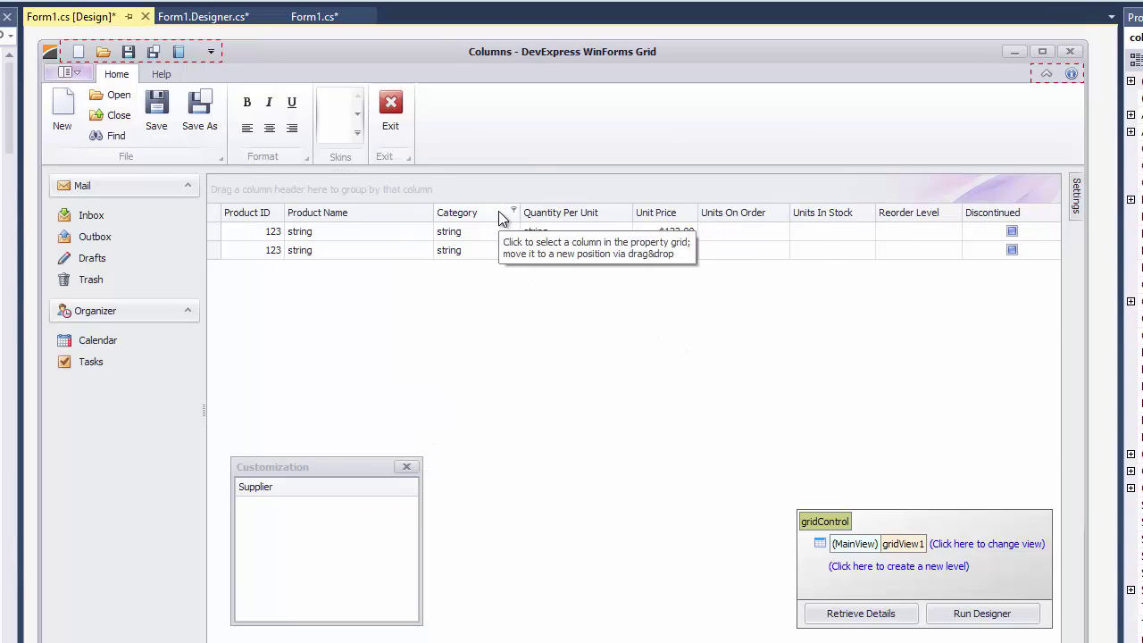
{"action": "left_click_drag", "start_coordinate": [499, 211], "coordinate": [492, 285]}
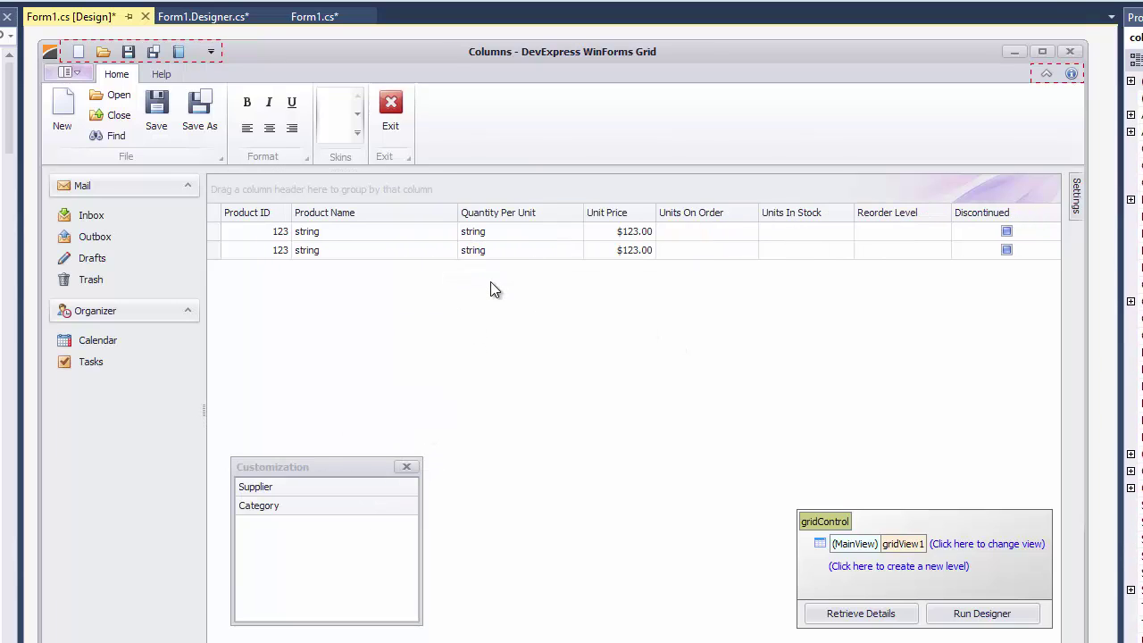
{"action": "right_click", "coordinate": [542, 214]}
{"action": "left_click", "coordinate": [647, 316]}
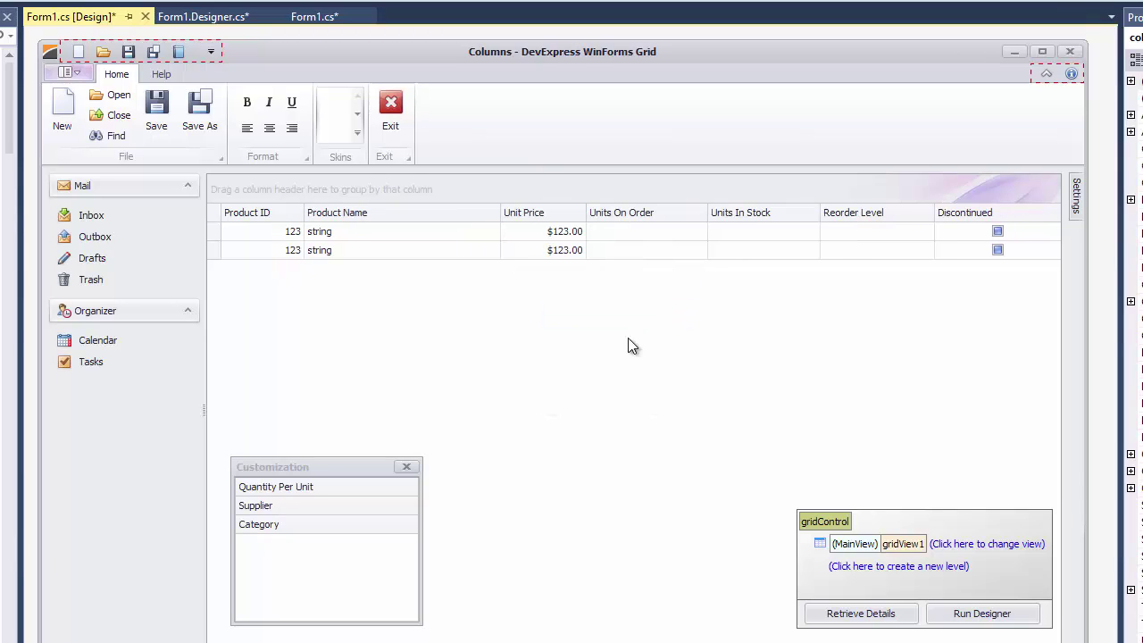
Restore the Quantity Per Unit column after Unit Price and the Category column after Product Name
{"action": "left_click_drag", "start_coordinate": [379, 485], "coordinate": [585, 231]}
{"action": "left_click_drag", "start_coordinate": [354, 504], "coordinate": [470, 222]}
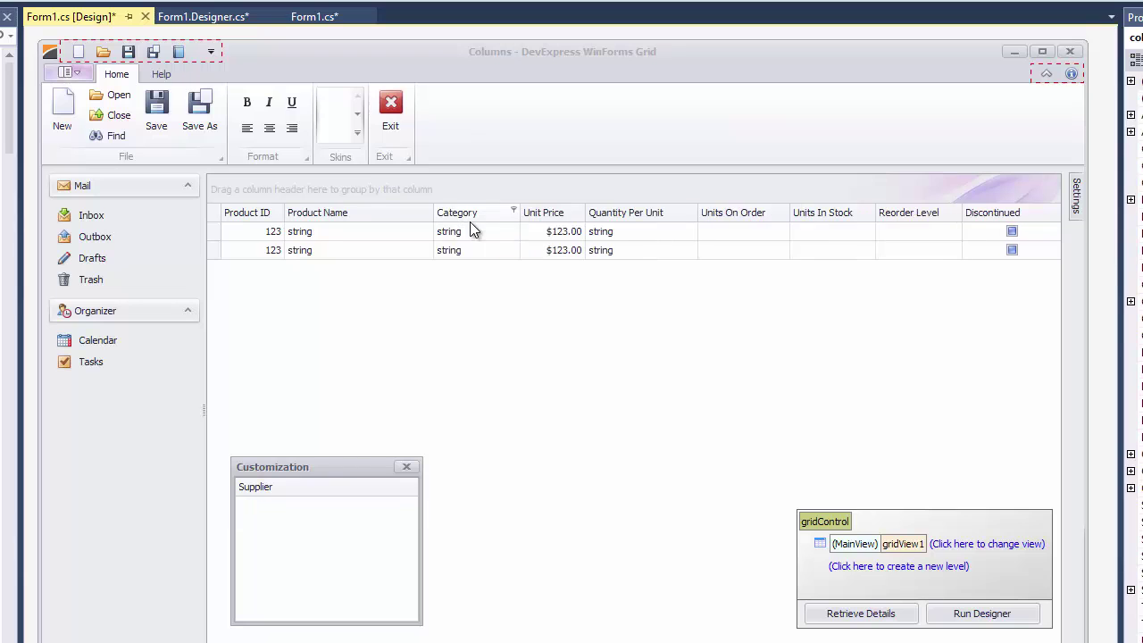
Set the Category column's Visible property to False and back to True
{"action": "left_click", "coordinate": [491, 215]}
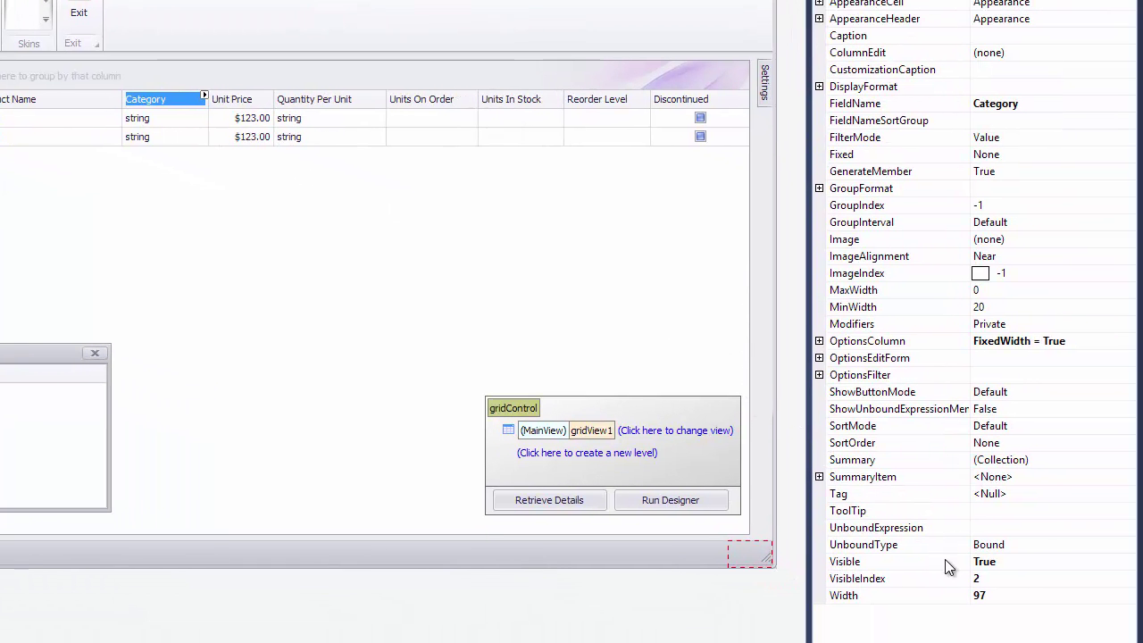
{"action": "double_click", "coordinate": [945, 561]}
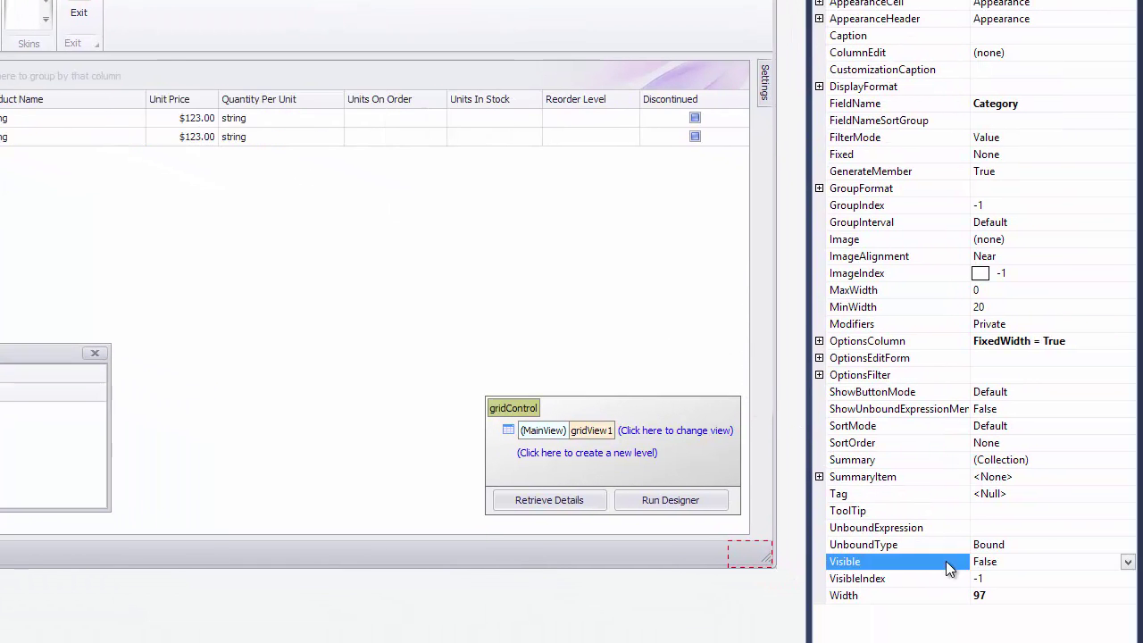
{"action": "left_click", "coordinate": [968, 581]}
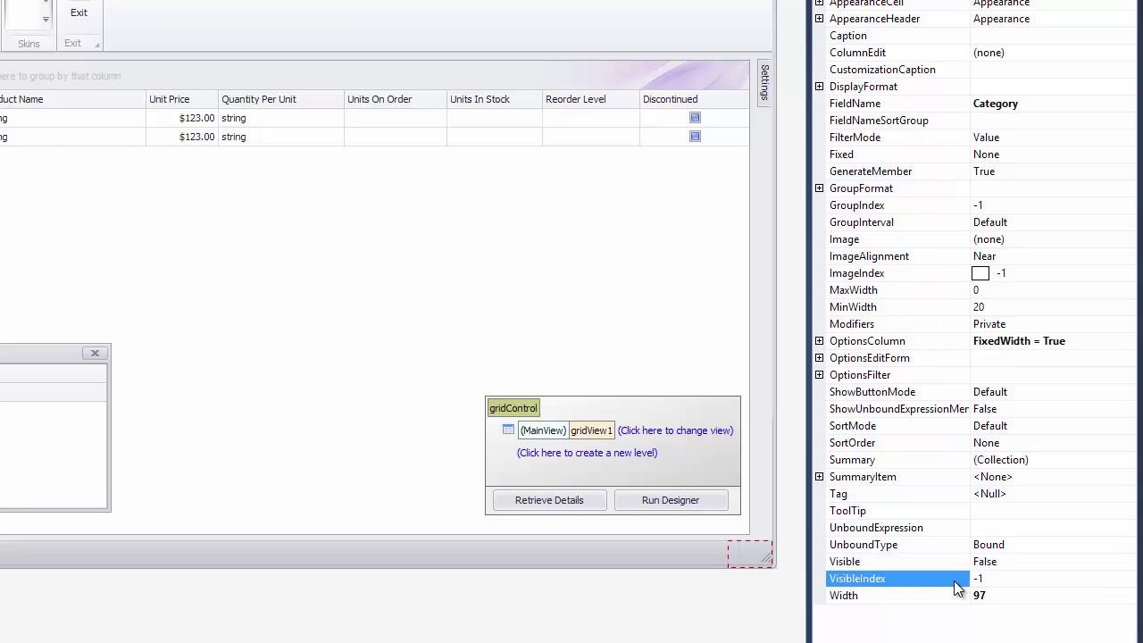
{"action": "left_click", "coordinate": [957, 567]}
{"action": "double_click", "coordinate": [956, 568]}
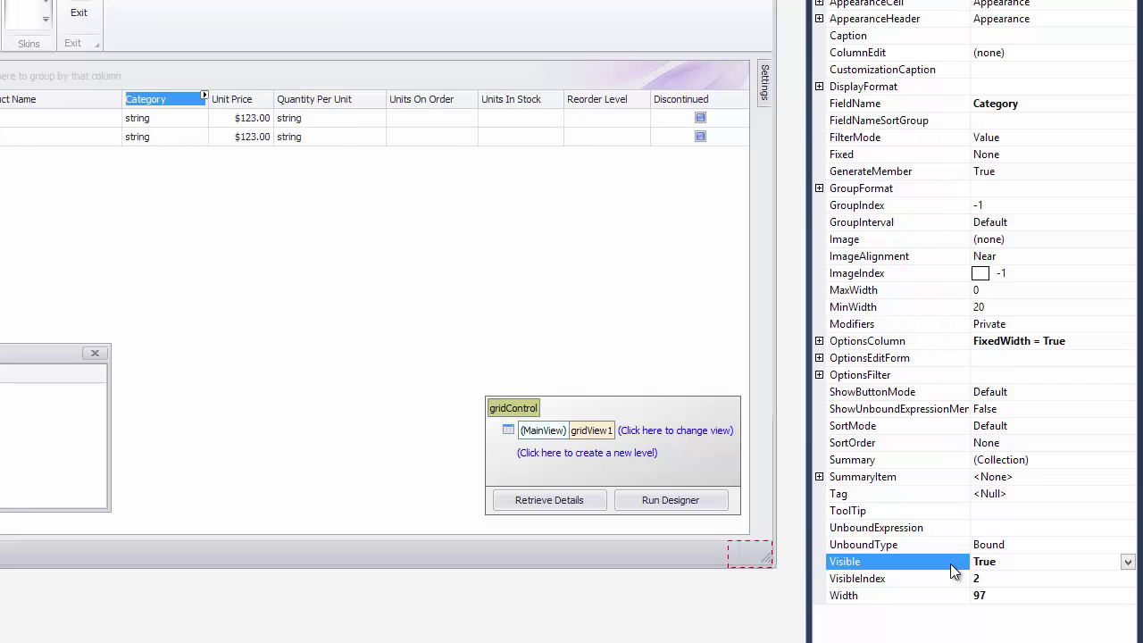
{"action": "left_click", "coordinate": [952, 580]}
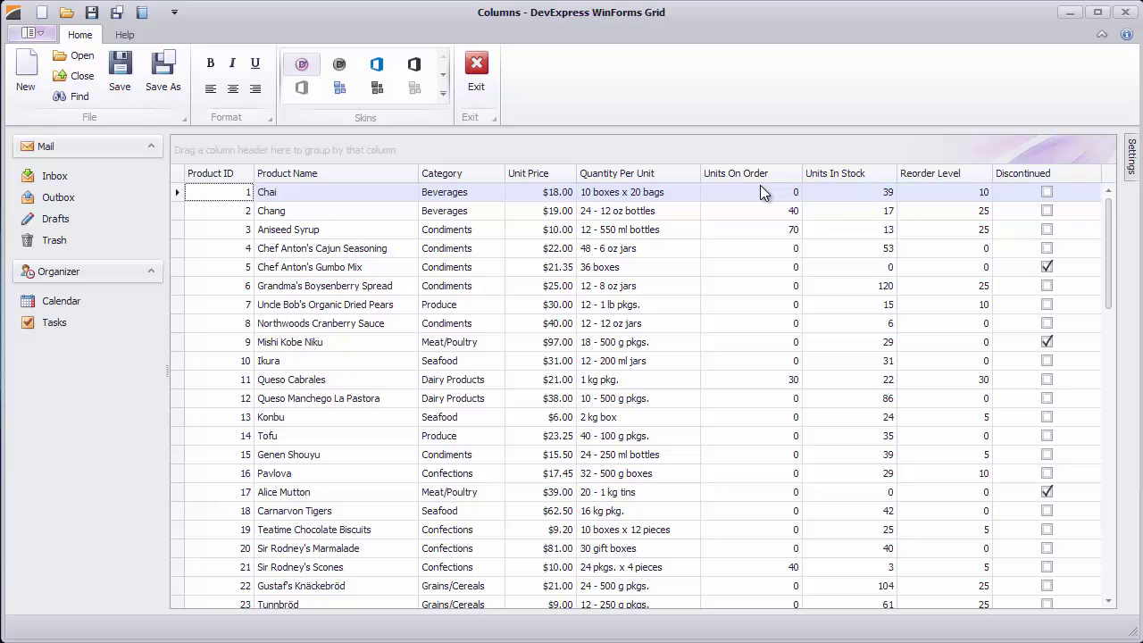
Switch to the running Columns application, check which columns its column chooser offers, and close the chooser
{"action": "right_click", "coordinate": [766, 179]}
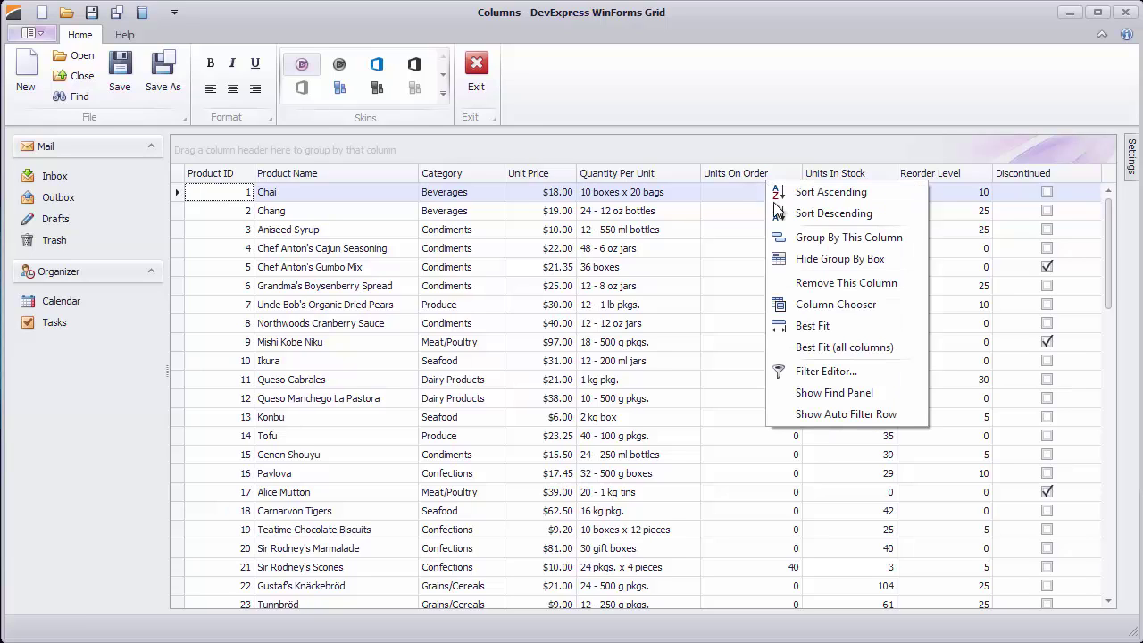
{"action": "left_click", "coordinate": [865, 306]}
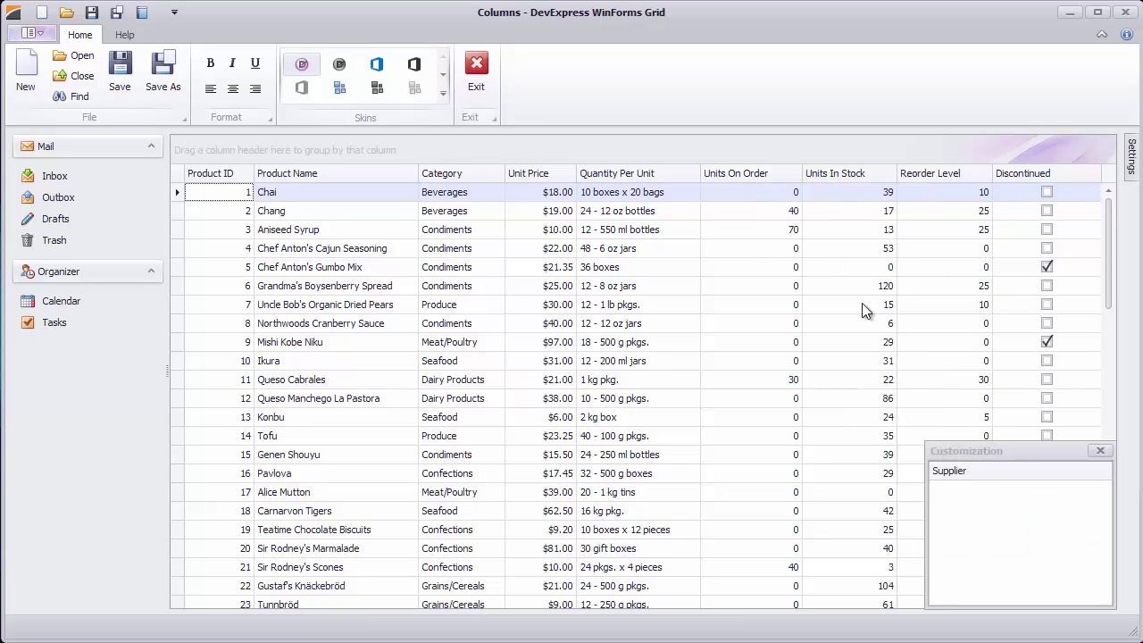
{"action": "left_click", "coordinate": [991, 451]}
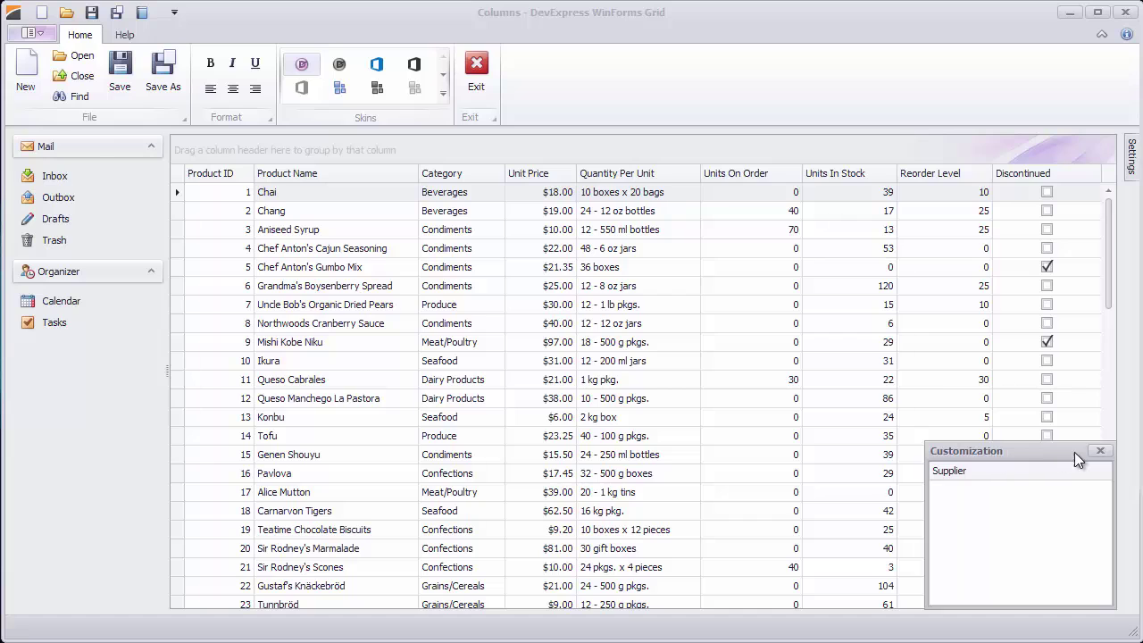
{"action": "left_click", "coordinate": [1100, 452]}
In the settings for colSupplier, expand OptionsColumn and set ShowInCustomizationForm to False
{"action": "mouse_move", "coordinate": [1130, 168]}
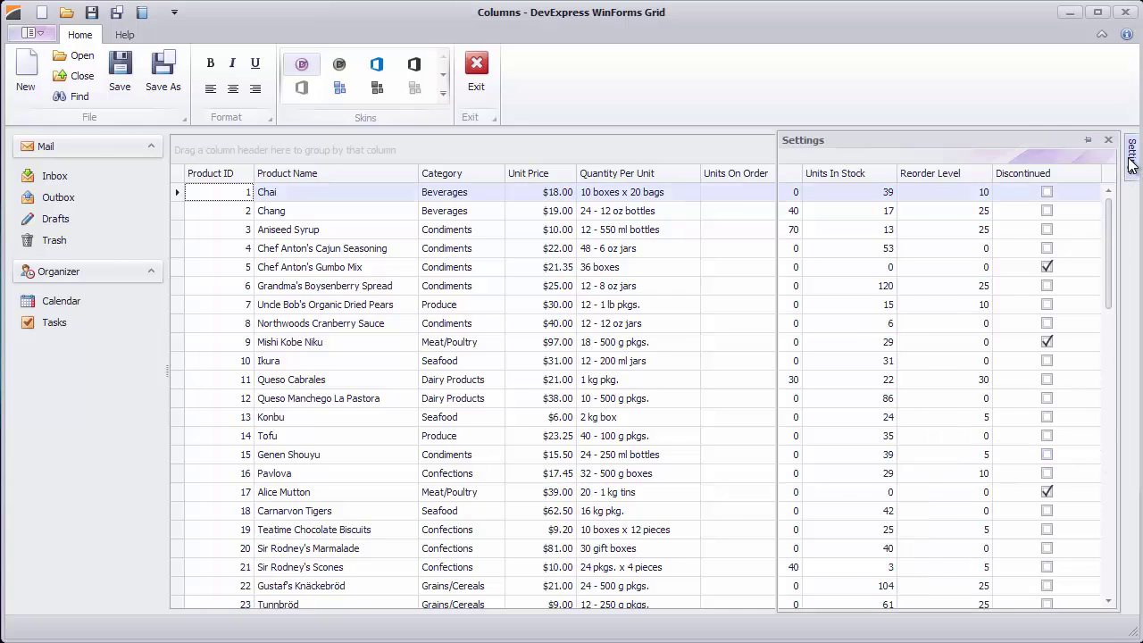
{"action": "left_click", "coordinate": [1063, 158]}
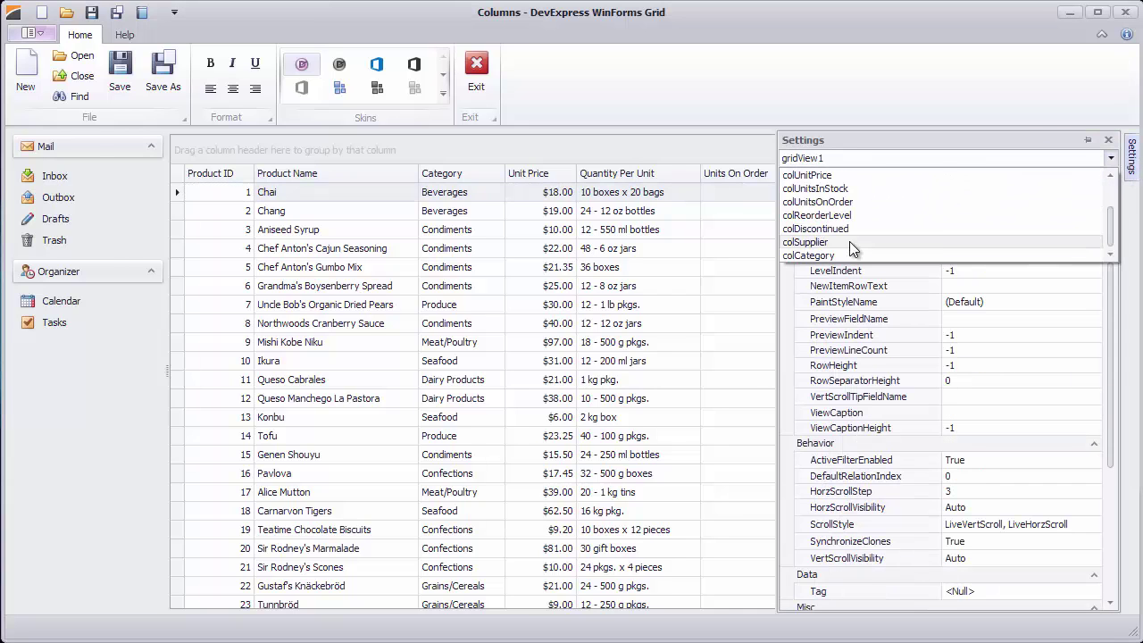
{"action": "left_click", "coordinate": [849, 241]}
{"action": "left_click", "coordinate": [838, 242]}
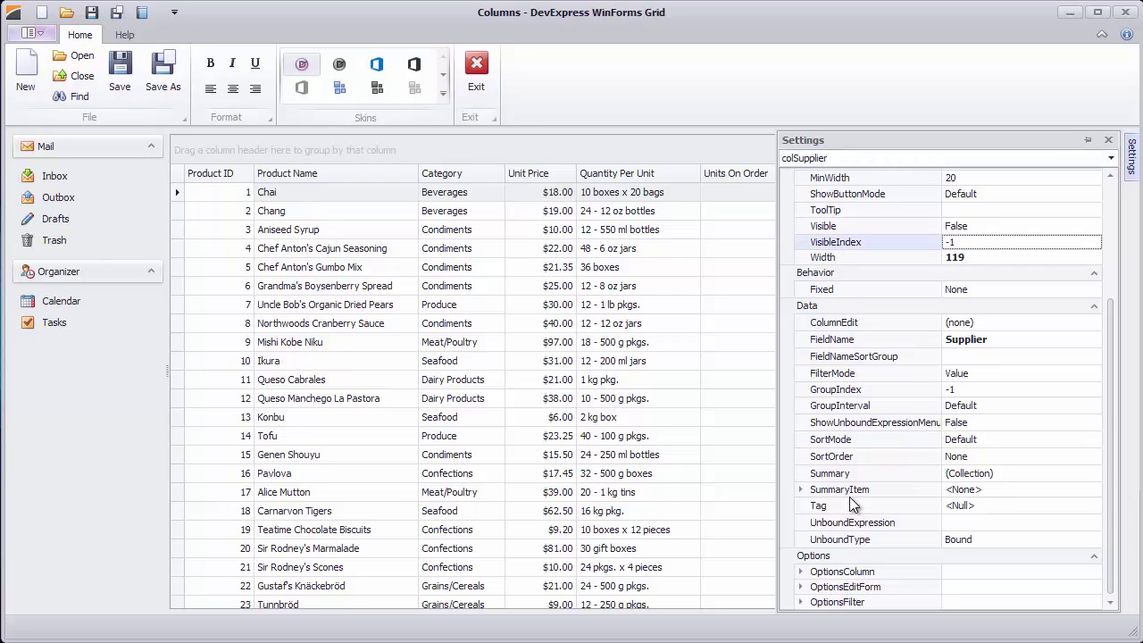
{"action": "double_click", "coordinate": [866, 574]}
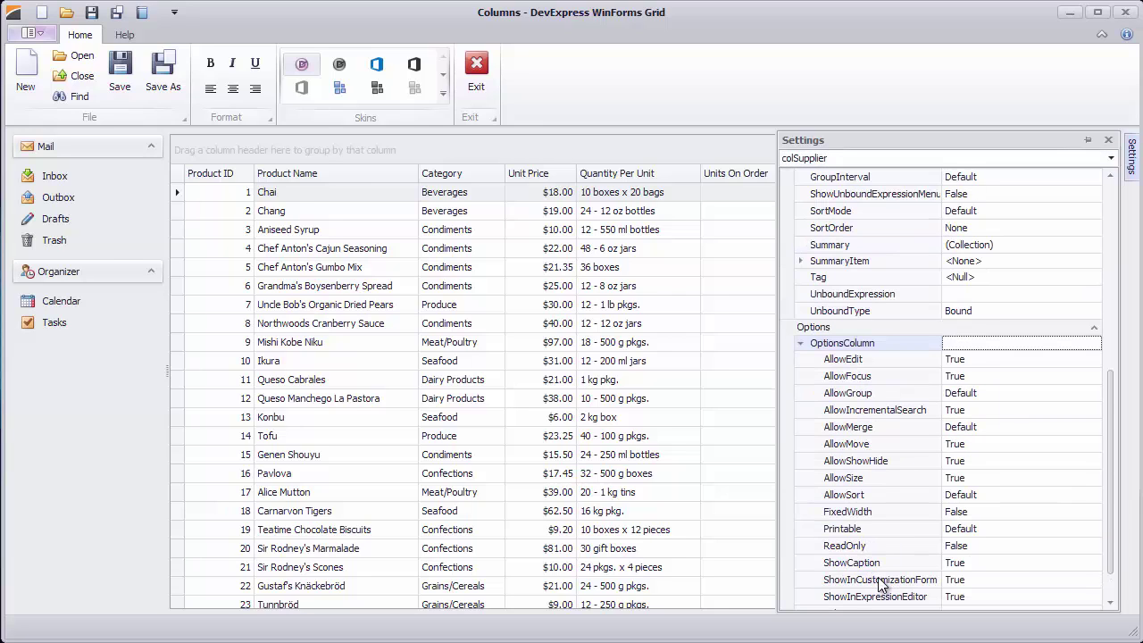
{"action": "left_click", "coordinate": [884, 581]}
{"action": "double_click", "coordinate": [884, 580]}
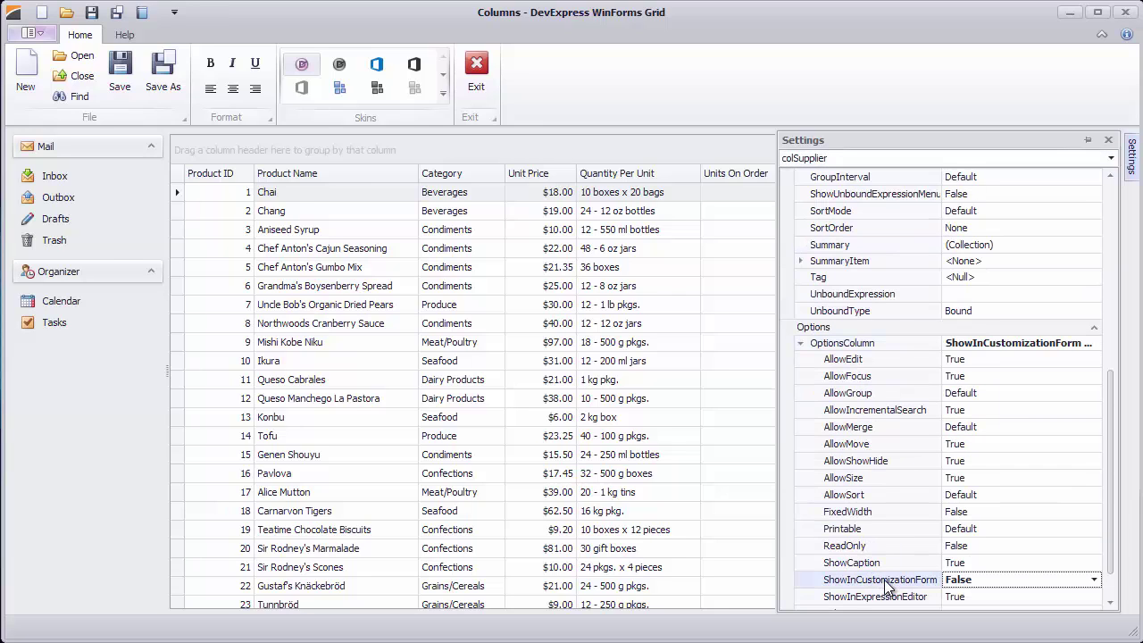
{"action": "left_click", "coordinate": [680, 146]}
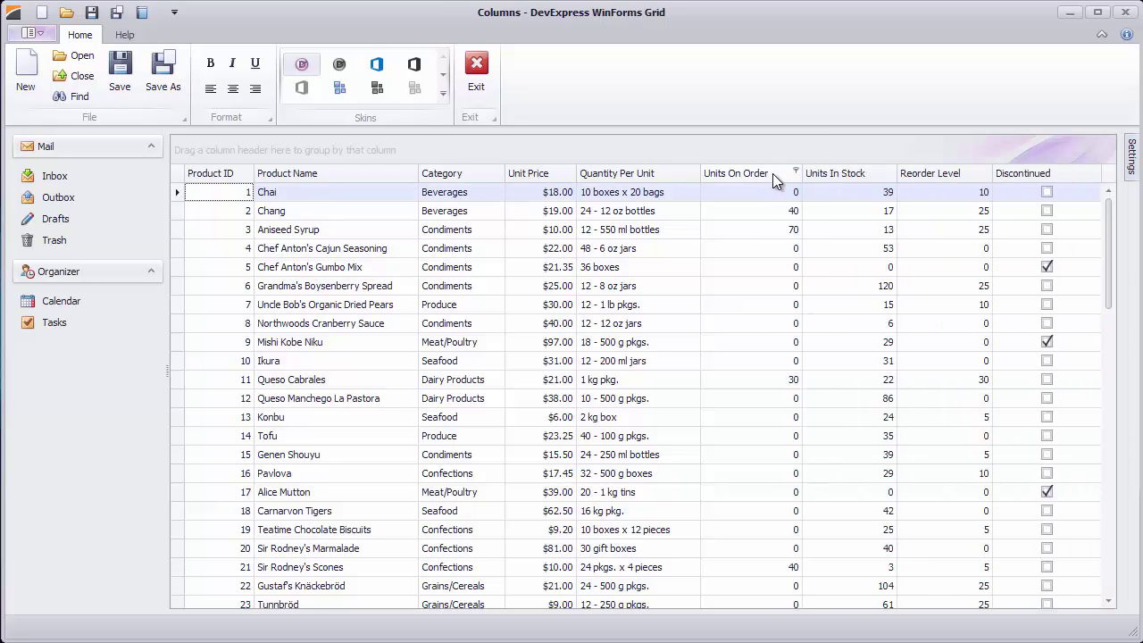
Reopen the column chooser, hide the Units On Order column from the grid and close the chooser
{"action": "right_click", "coordinate": [773, 173]}
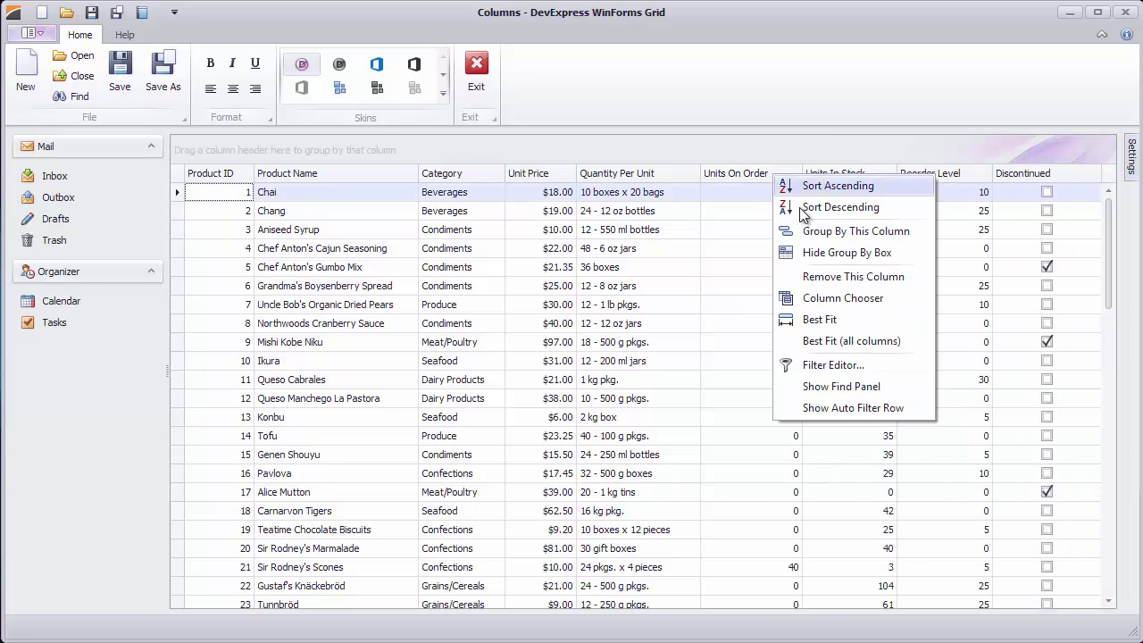
{"action": "left_click", "coordinate": [863, 300]}
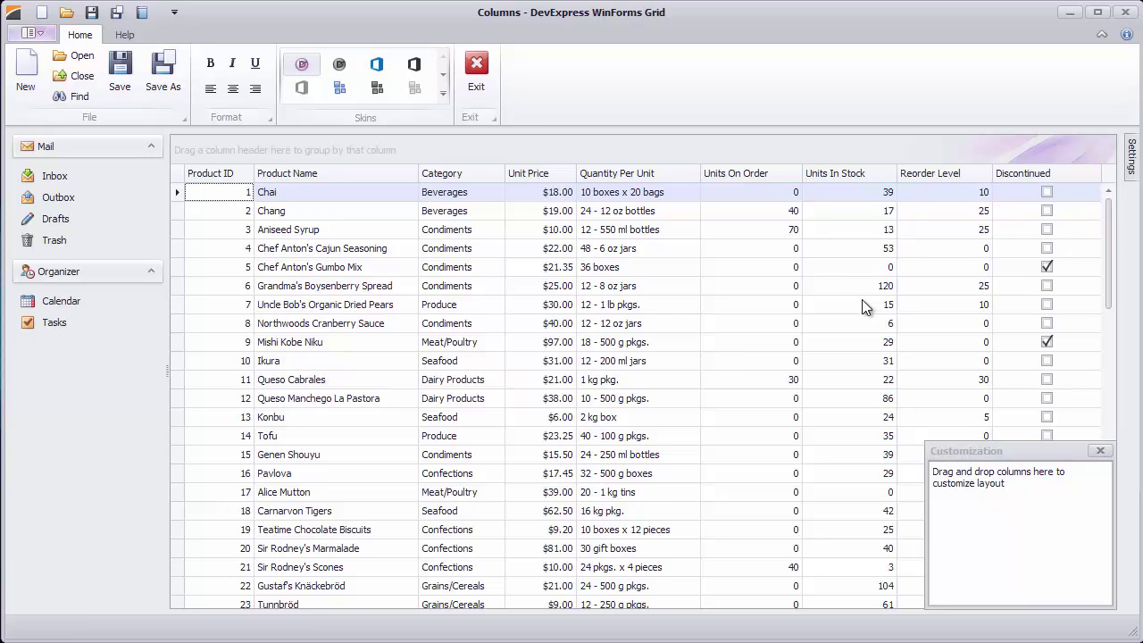
{"action": "left_click_drag", "start_coordinate": [784, 182], "coordinate": [793, 243]}
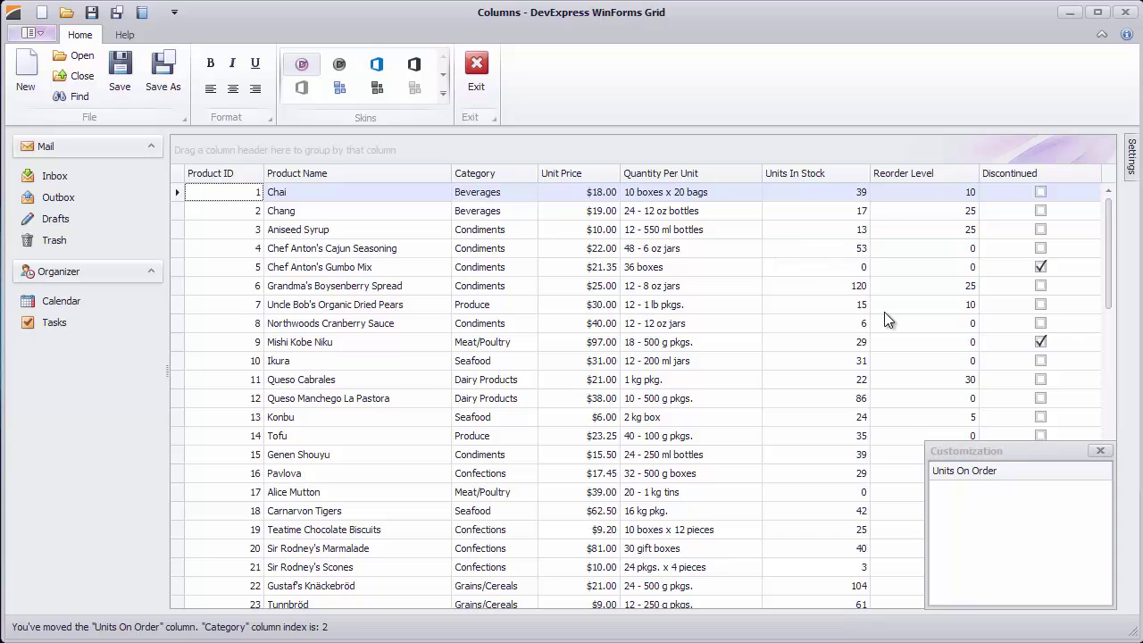
{"action": "left_click", "coordinate": [1100, 450]}
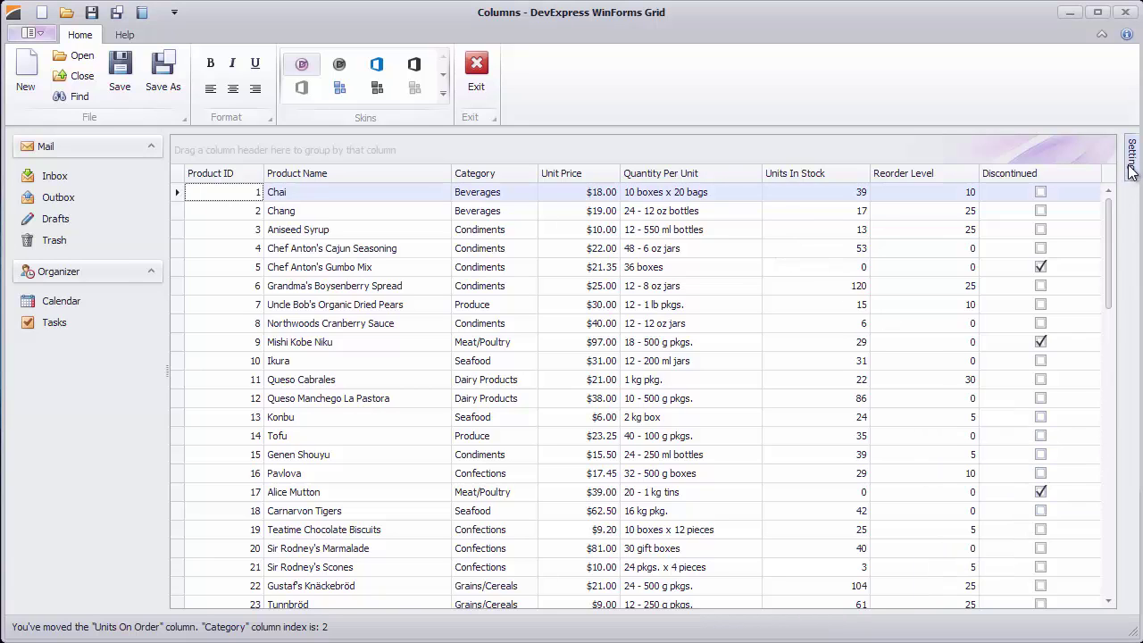
In the settings for gridView1, expand OptionsCustomization and set AllowQuickHideColumns to False
{"action": "mouse_move", "coordinate": [1132, 171]}
{"action": "left_click", "coordinate": [973, 161]}
{"action": "scroll", "coordinate": [950, 192], "scroll_direction": "up", "scroll_amount": 2}
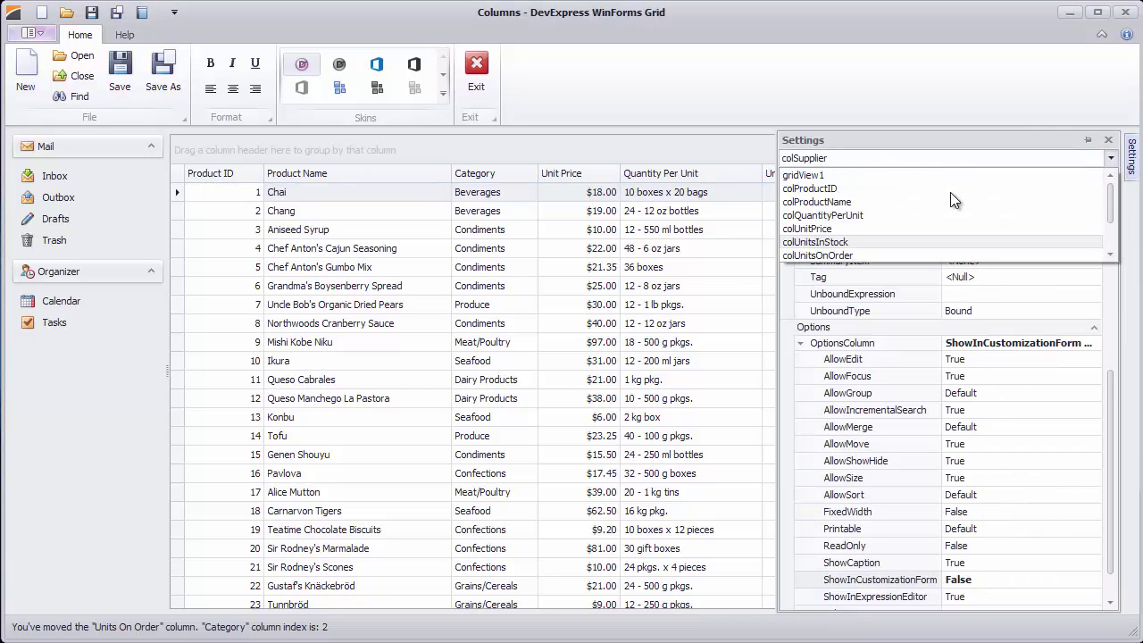
{"action": "left_click", "coordinate": [946, 176]}
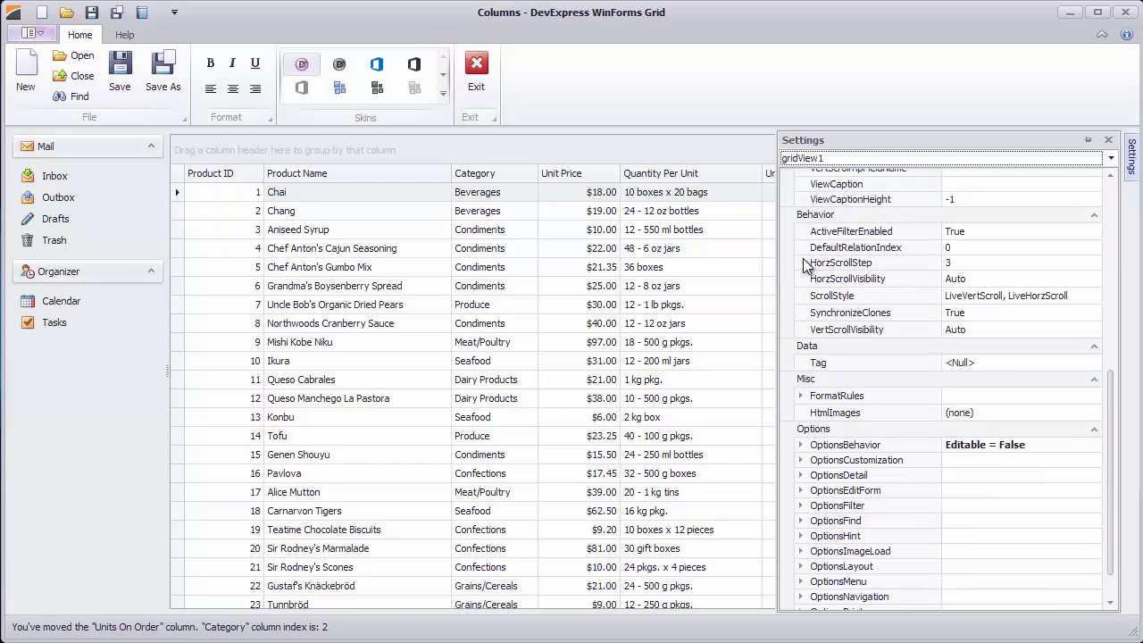
{"action": "double_click", "coordinate": [839, 460]}
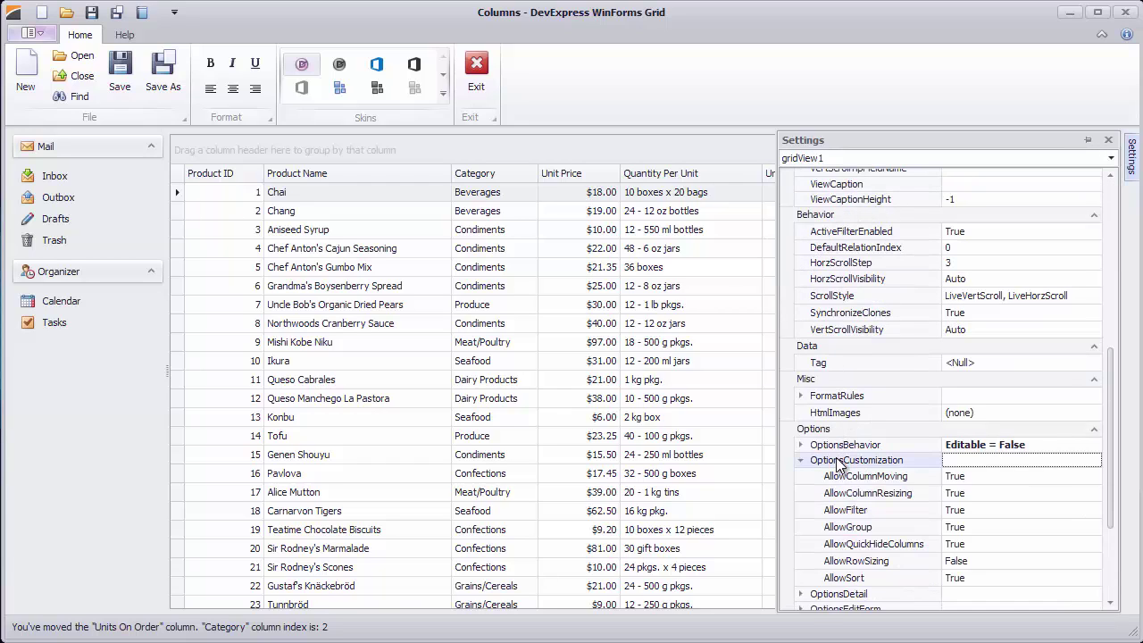
{"action": "double_click", "coordinate": [888, 545]}
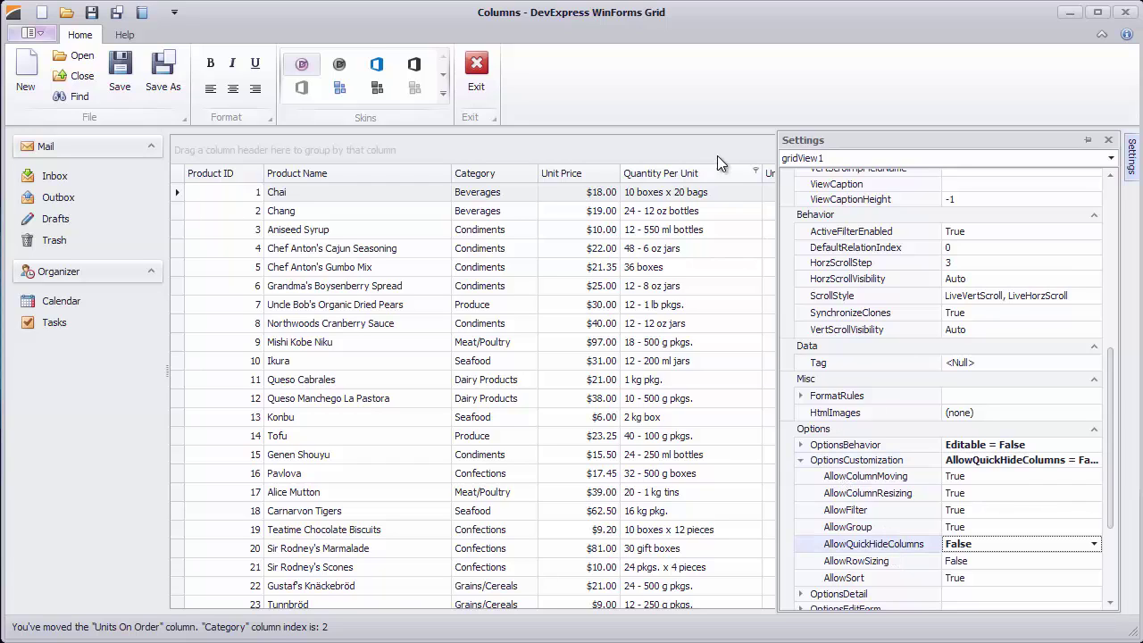
Try to pull the Units In Stock column off the header row, and hide it by moving it into the column chooser
{"action": "left_click_drag", "start_coordinate": [797, 172], "coordinate": [836, 259]}
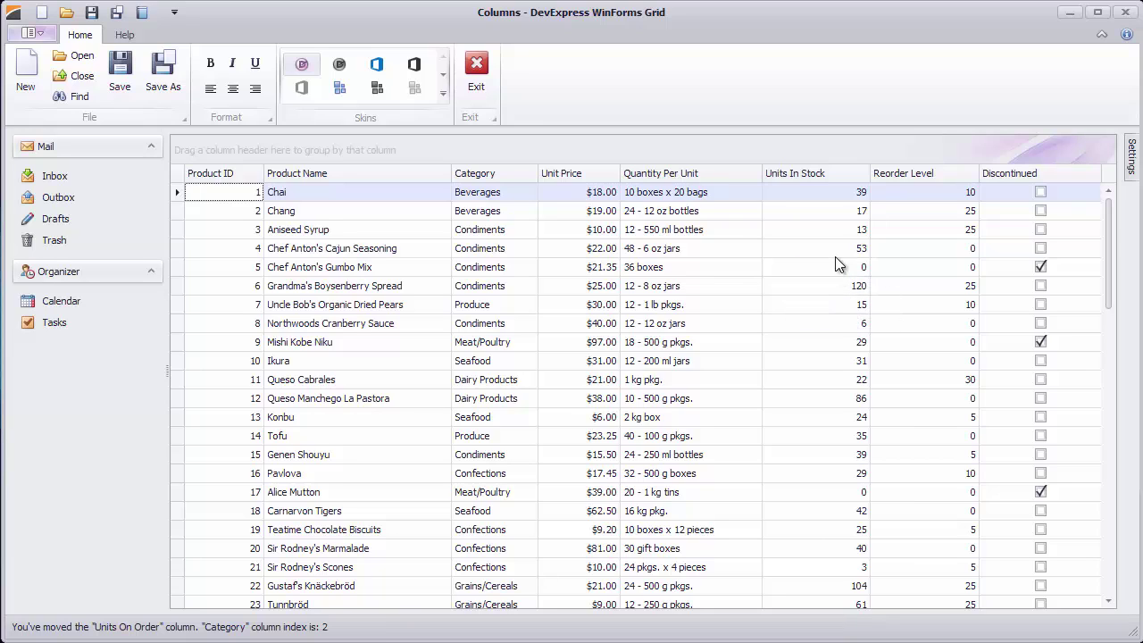
{"action": "right_click", "coordinate": [827, 181]}
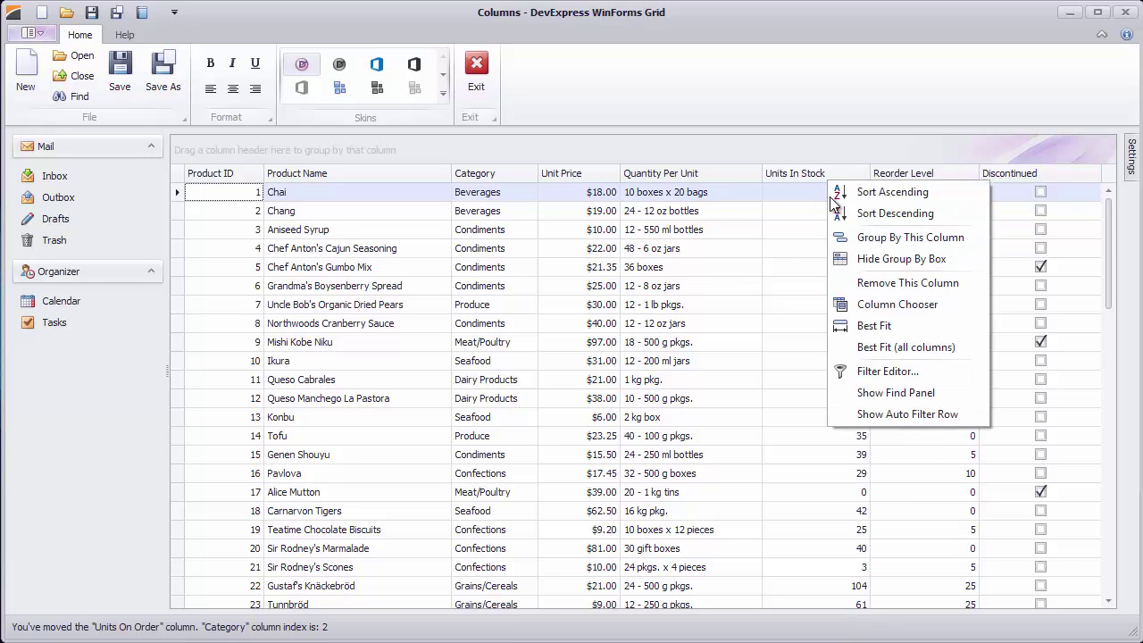
{"action": "left_click", "coordinate": [867, 303]}
{"action": "left_click_drag", "start_coordinate": [835, 174], "coordinate": [1002, 506]}
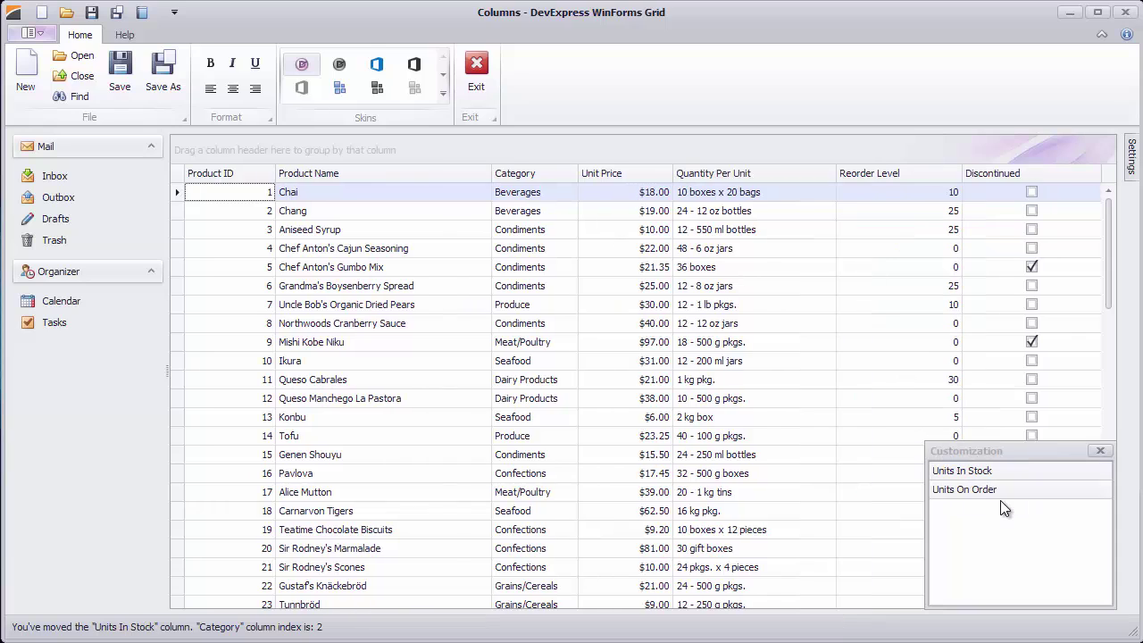
{"action": "left_click", "coordinate": [1100, 451]}
Set gridView1's AllowColumnMoving option to False
{"action": "left_click", "coordinate": [1131, 175]}
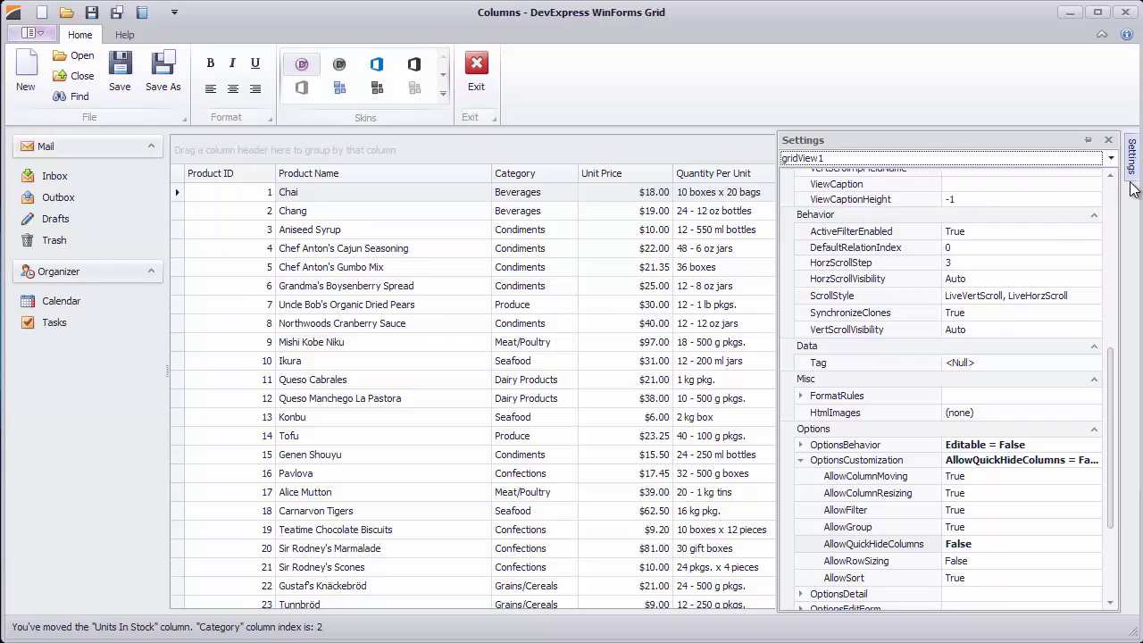
{"action": "double_click", "coordinate": [1027, 480]}
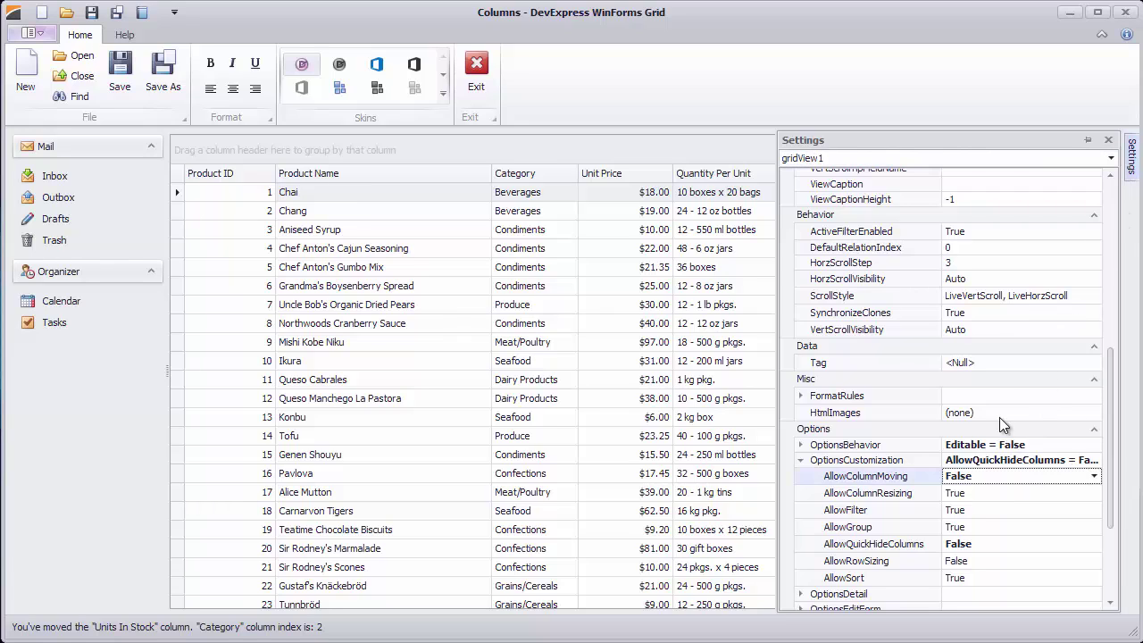
Collapse the settings and remove the Quantity Per Unit column from the grid
{"action": "left_click", "coordinate": [718, 149]}
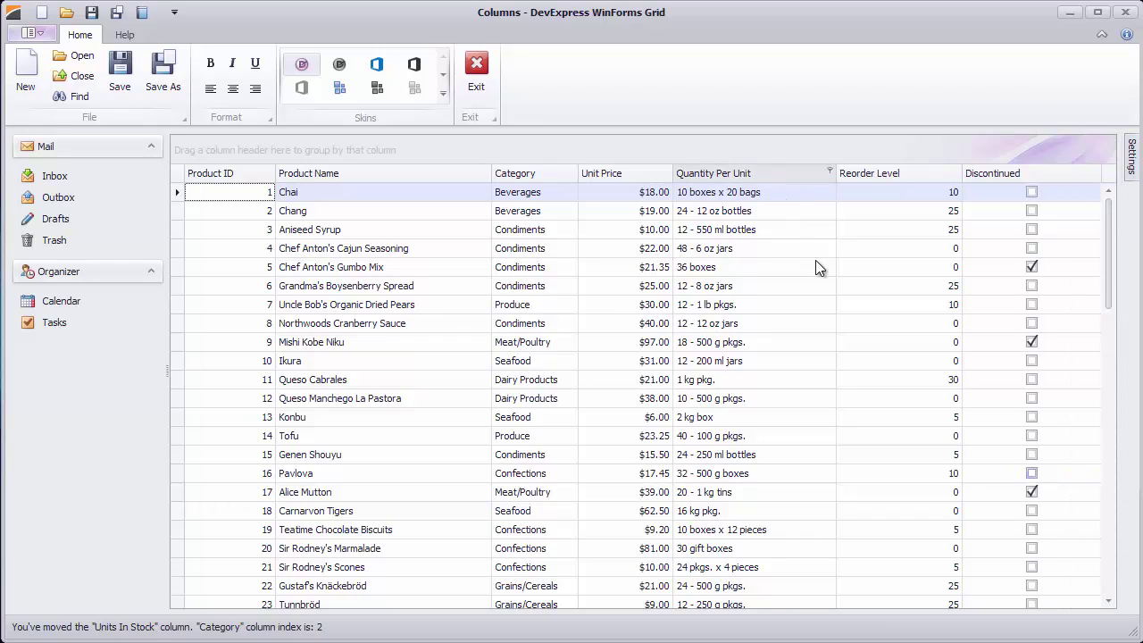
{"action": "right_click", "coordinate": [788, 175]}
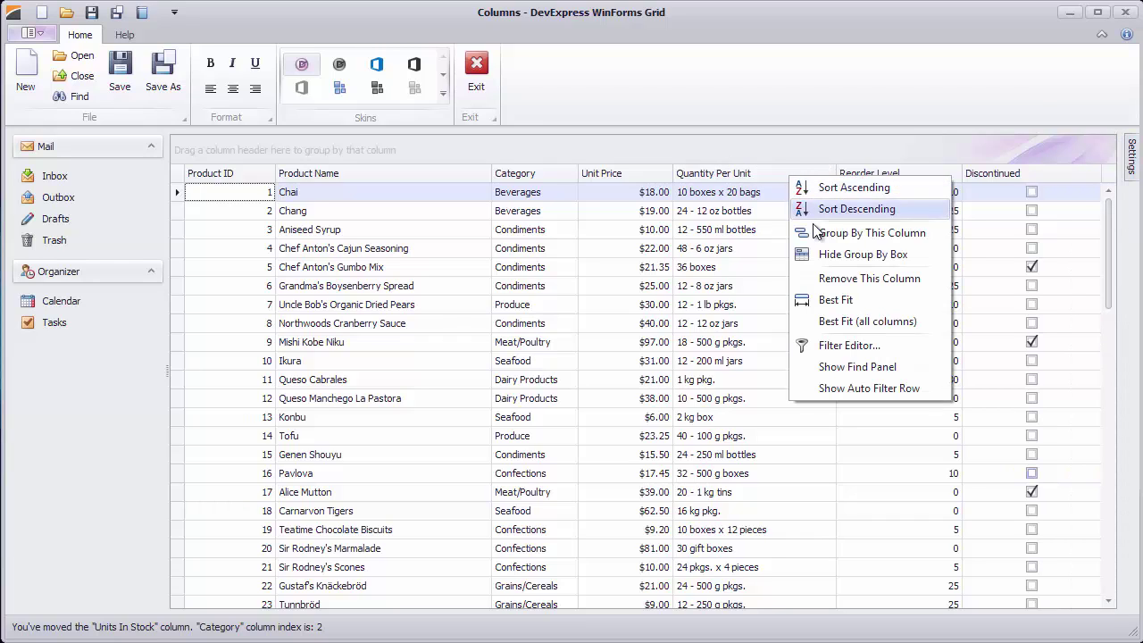
{"action": "left_click", "coordinate": [880, 279]}
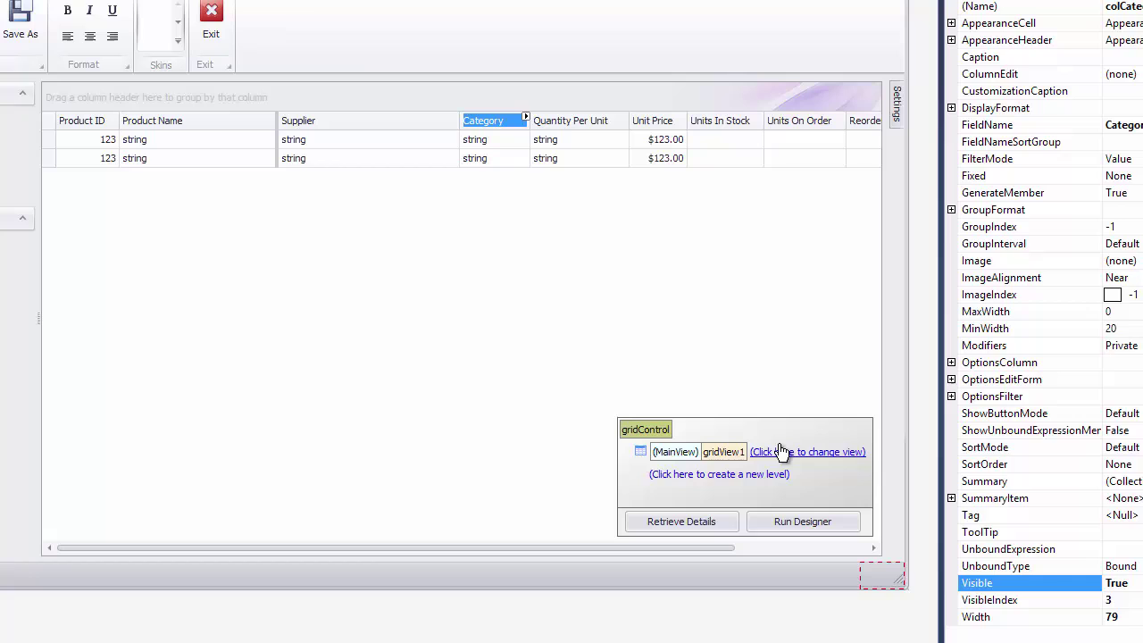
In the form designer, select gridView1 and create a handler for its ColumnPositionChanged event
{"action": "left_click", "coordinate": [733, 454]}
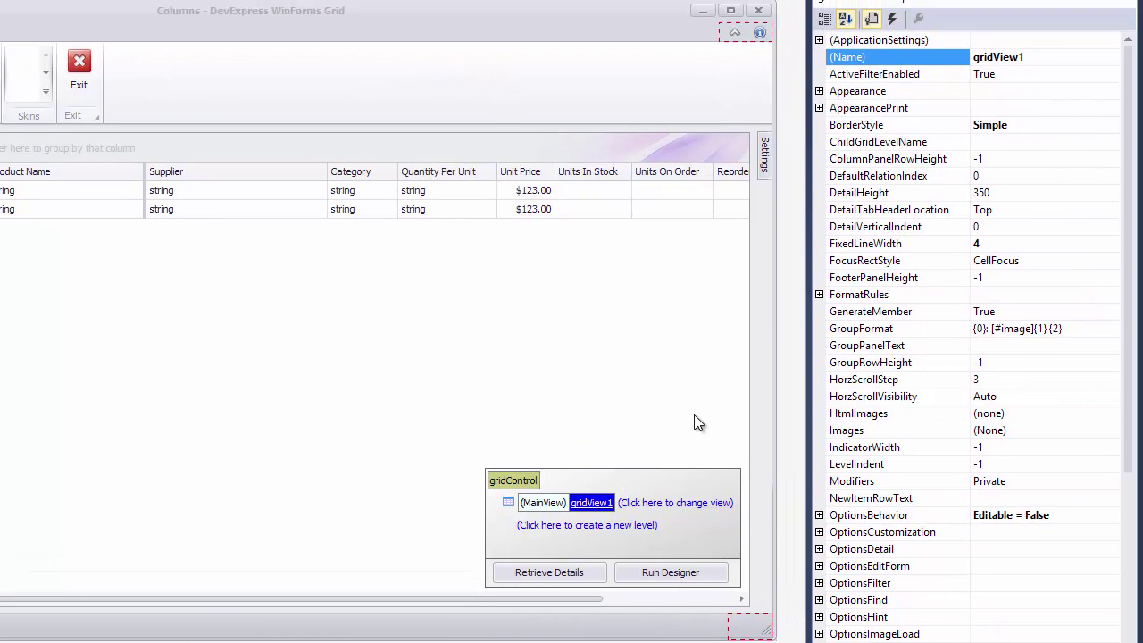
{"action": "left_click", "coordinate": [894, 27]}
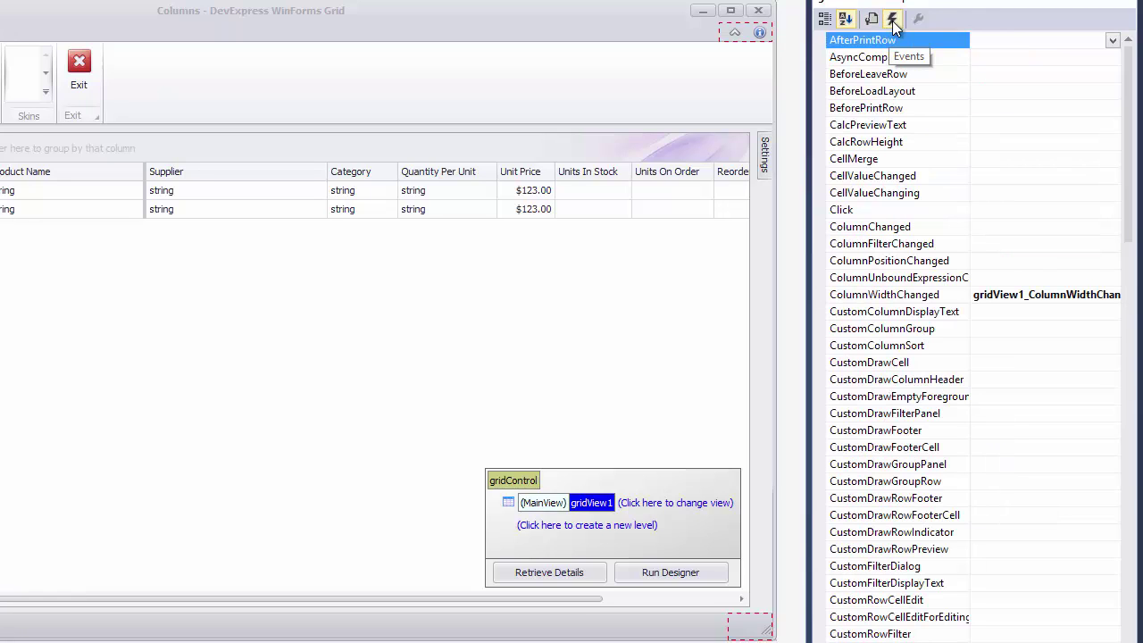
{"action": "left_click", "coordinate": [937, 261]}
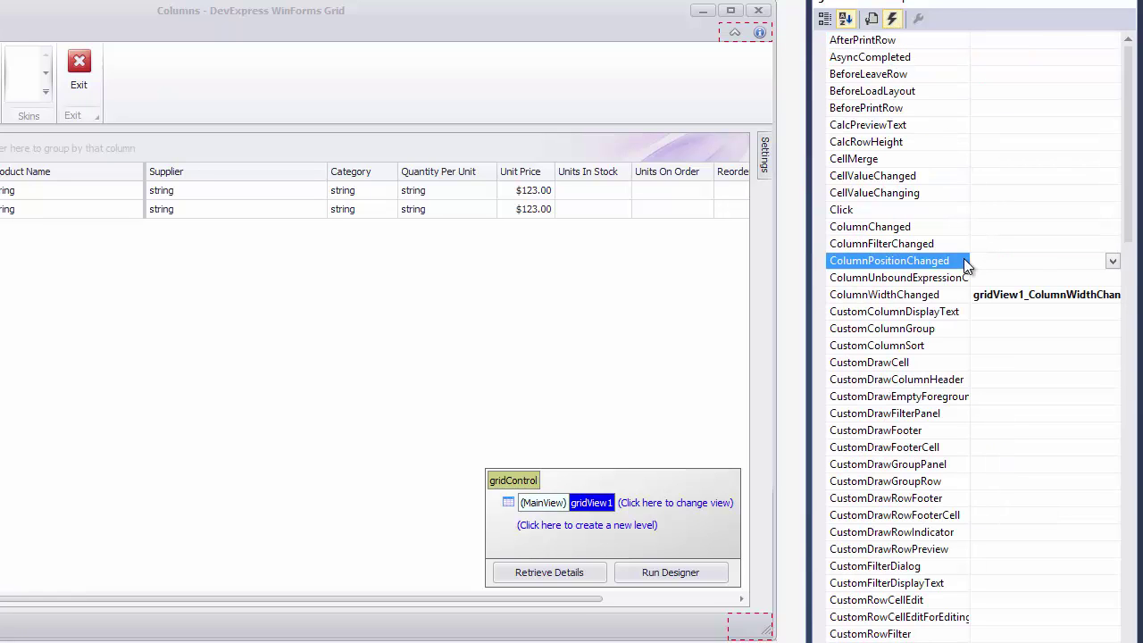
{"action": "double_click", "coordinate": [1089, 260]}
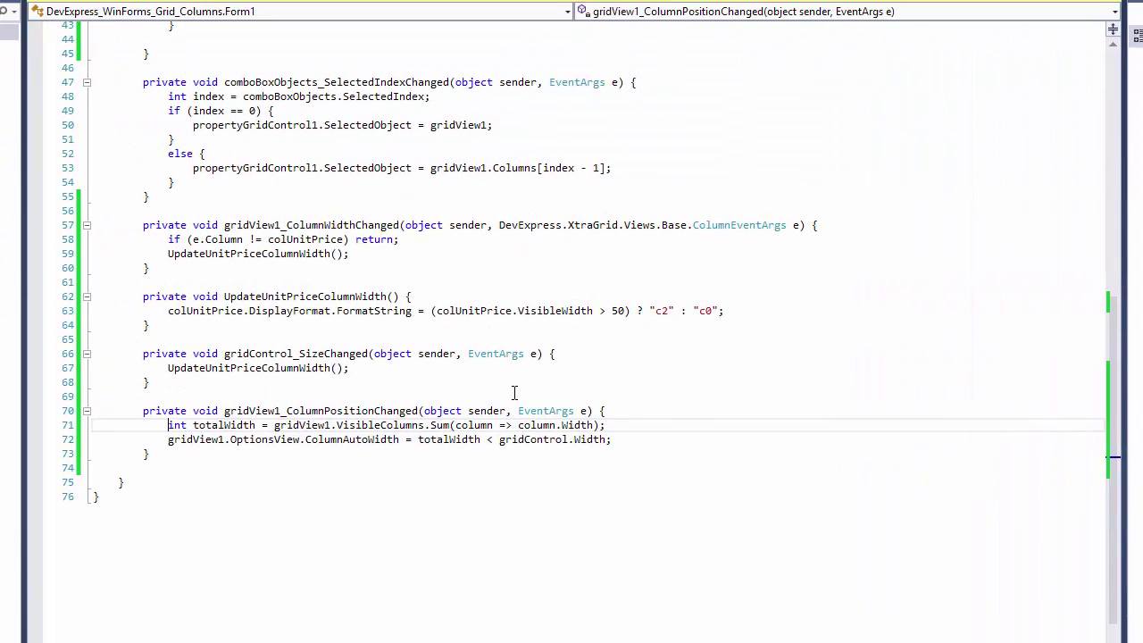
Examine how the ColumnPositionChanged handler sums the visible columns' widths and sets ColumnAutoWidth by comparing the total with the gridControl width
{"action": "left_click_drag", "start_coordinate": [432, 426], "coordinate": [603, 426]}
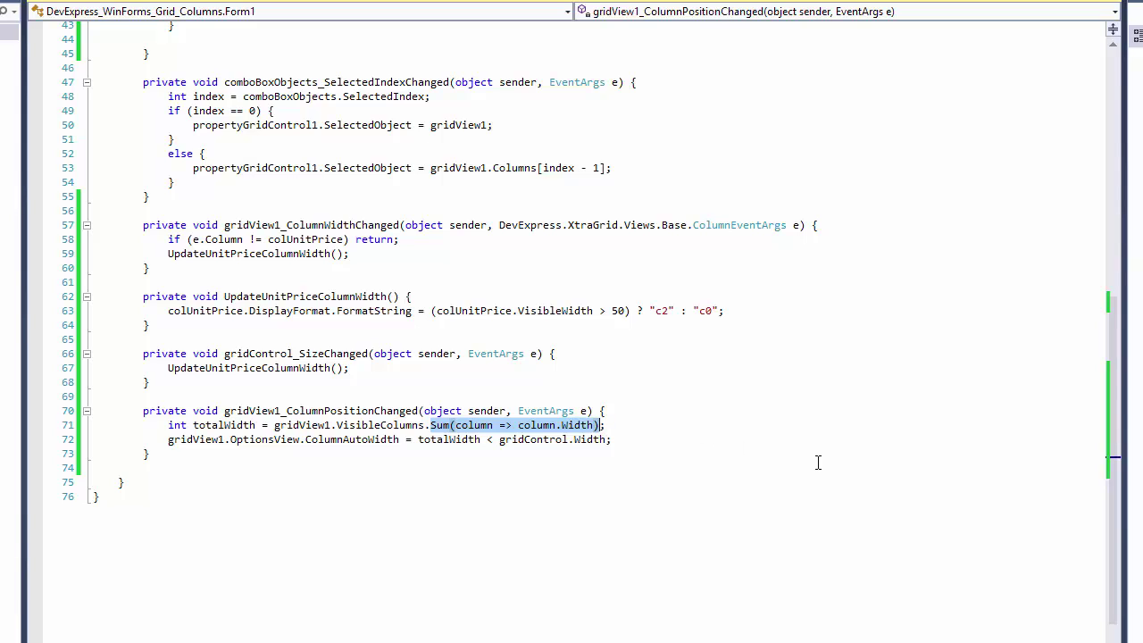
{"action": "double_click", "coordinate": [394, 426]}
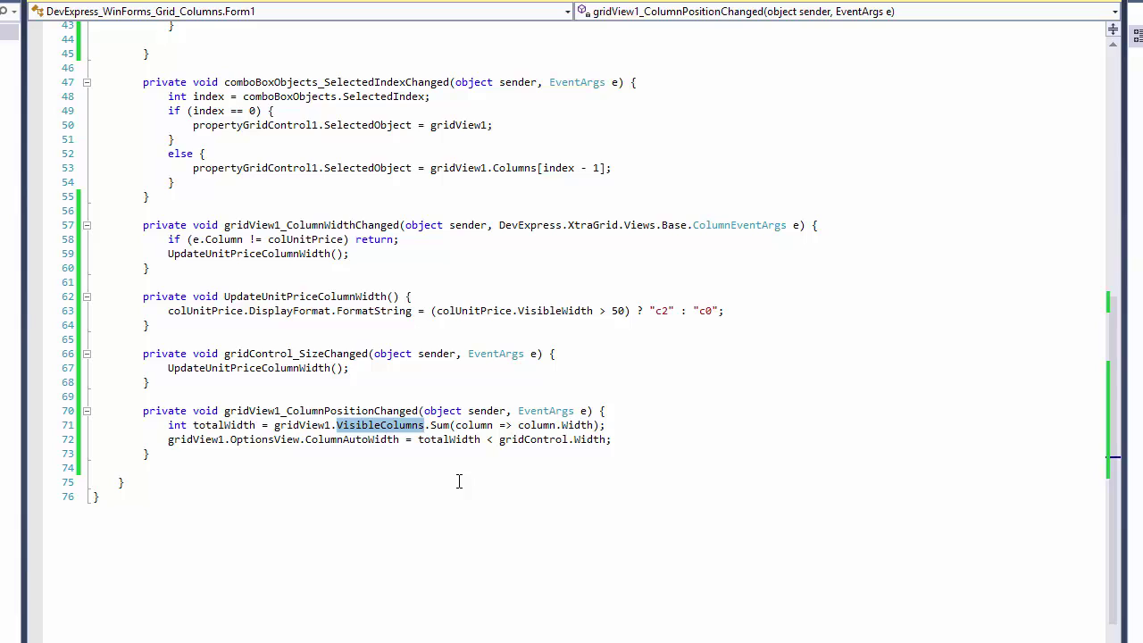
{"action": "left_click_drag", "start_coordinate": [400, 445], "coordinate": [306, 439]}
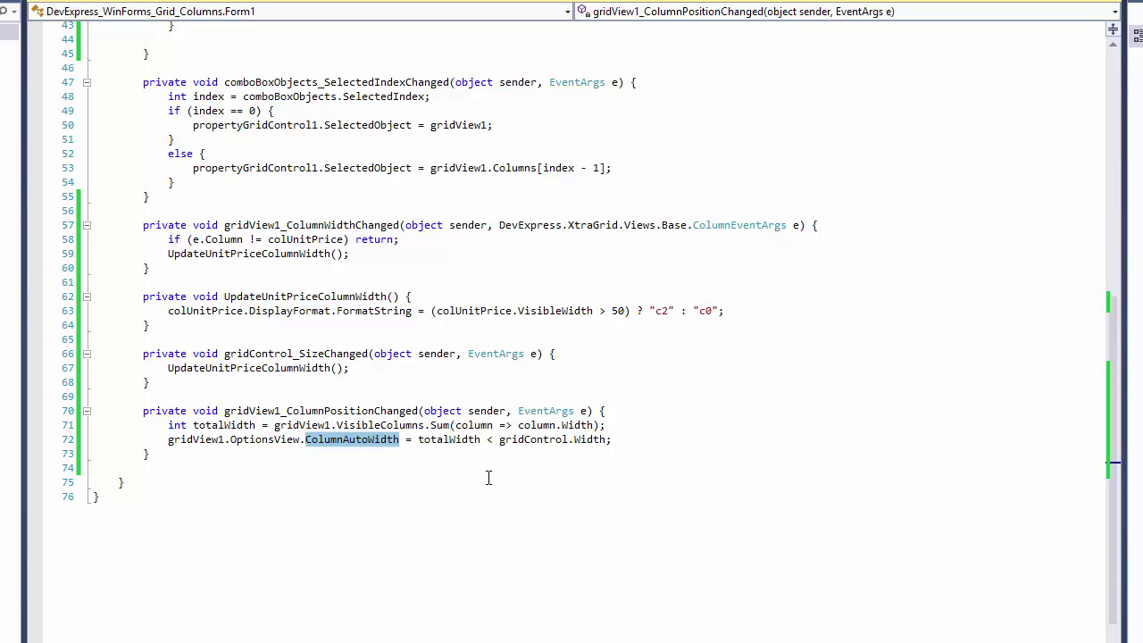
{"action": "double_click", "coordinate": [525, 443]}
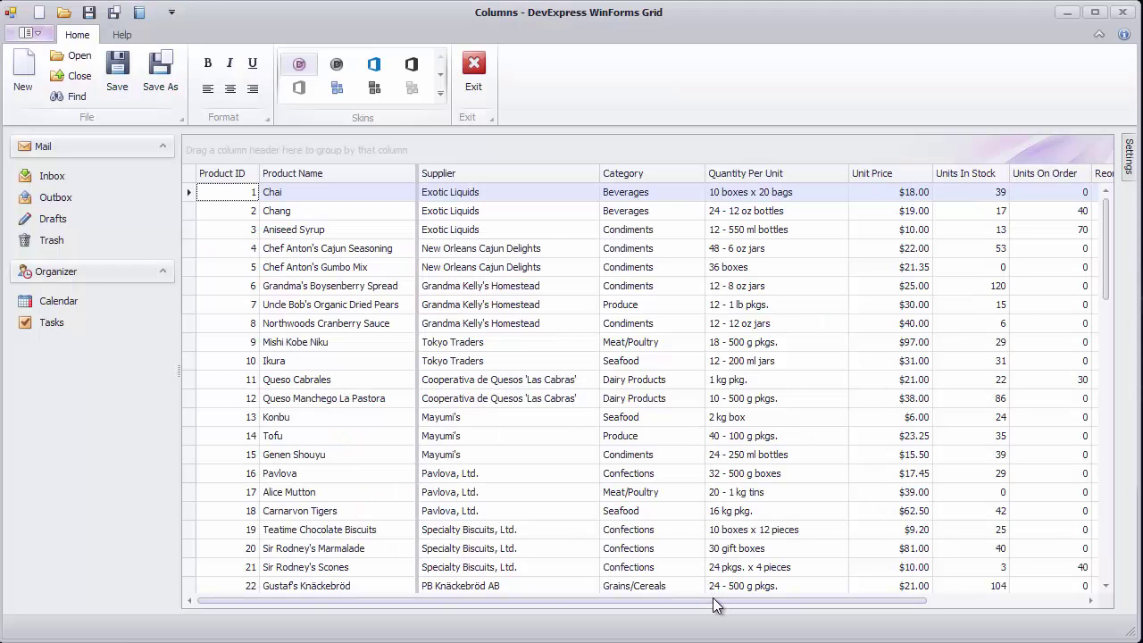
In the running application, hide the Category and Quantity Per Unit columns and slightly widen the Unit Price column
{"action": "left_click_drag", "start_coordinate": [724, 607], "coordinate": [699, 617]}
{"action": "left_click_drag", "start_coordinate": [657, 173], "coordinate": [672, 264]}
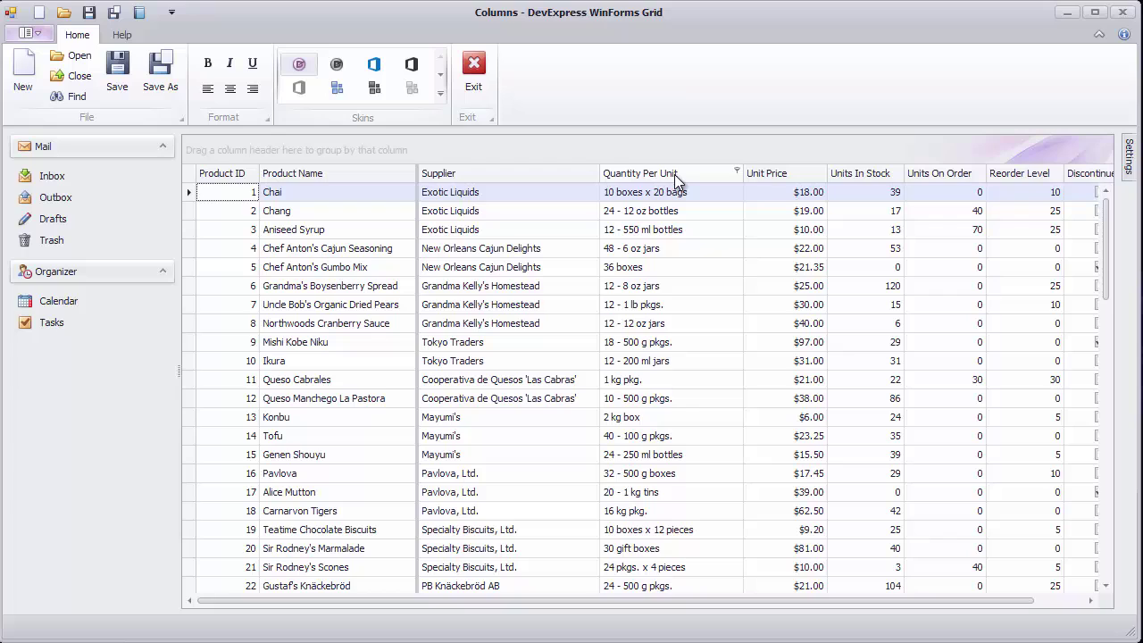
{"action": "left_click_drag", "start_coordinate": [674, 174], "coordinate": [686, 265]}
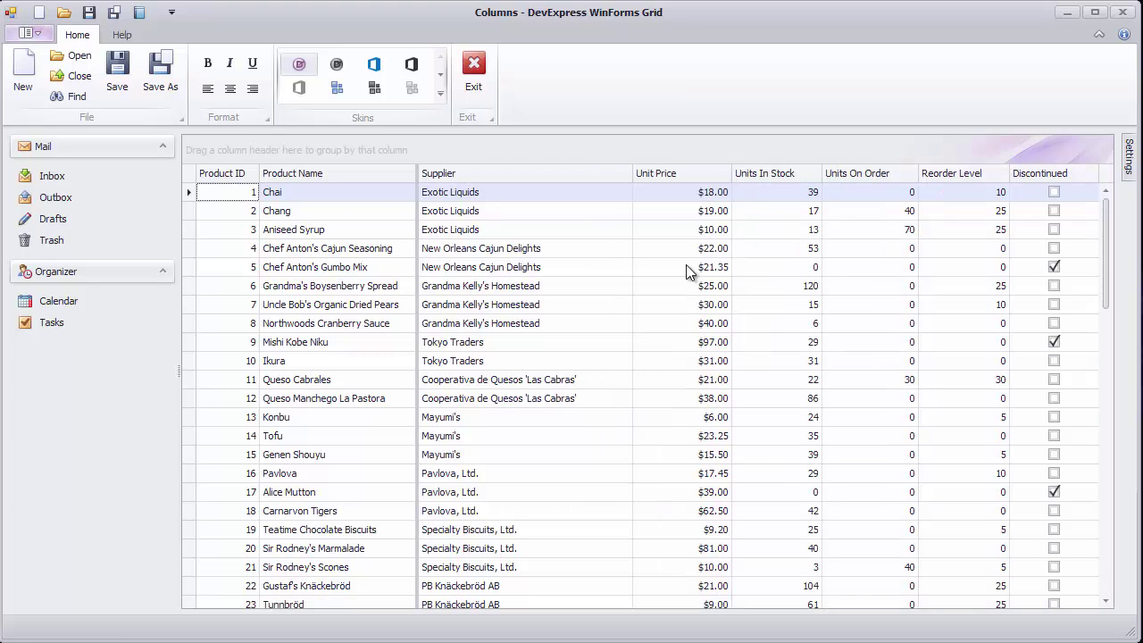
{"action": "mouse_move", "coordinate": [732, 173]}
{"action": "left_mouse_down"}
{"action": "mouse_move", "coordinate": [766, 178]}
{"action": "mouse_move", "coordinate": [735, 186]}
{"action": "left_mouse_up"}
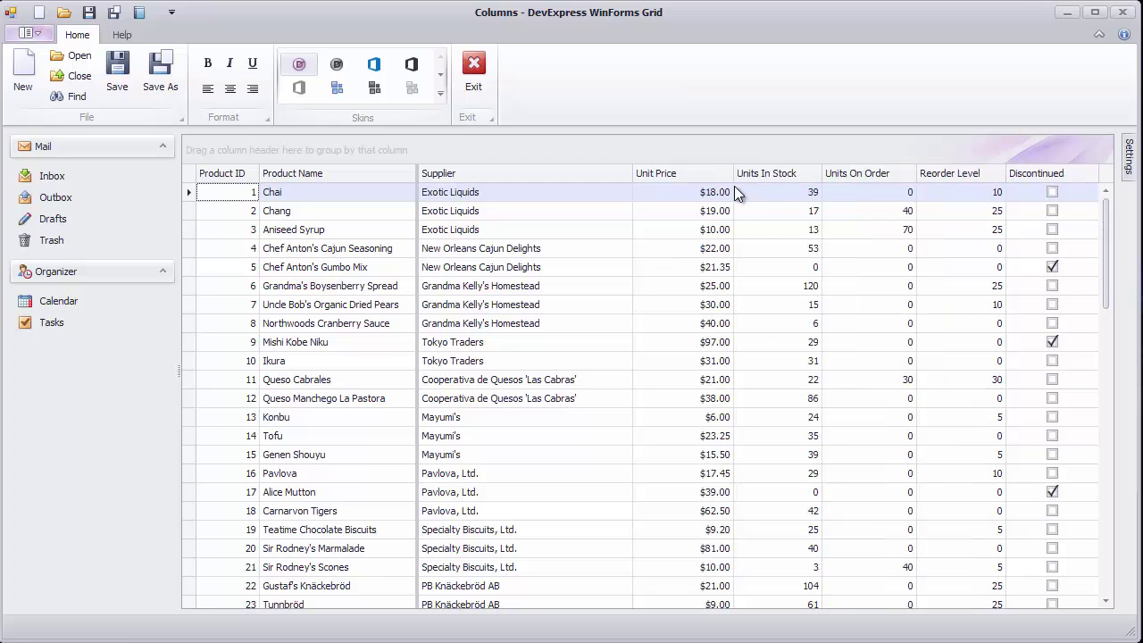
Restore Quantity Per Unit after Unit Price and Category before Unit Price from the column chooser, closing the chooser when done
{"action": "right_click", "coordinate": [705, 177]}
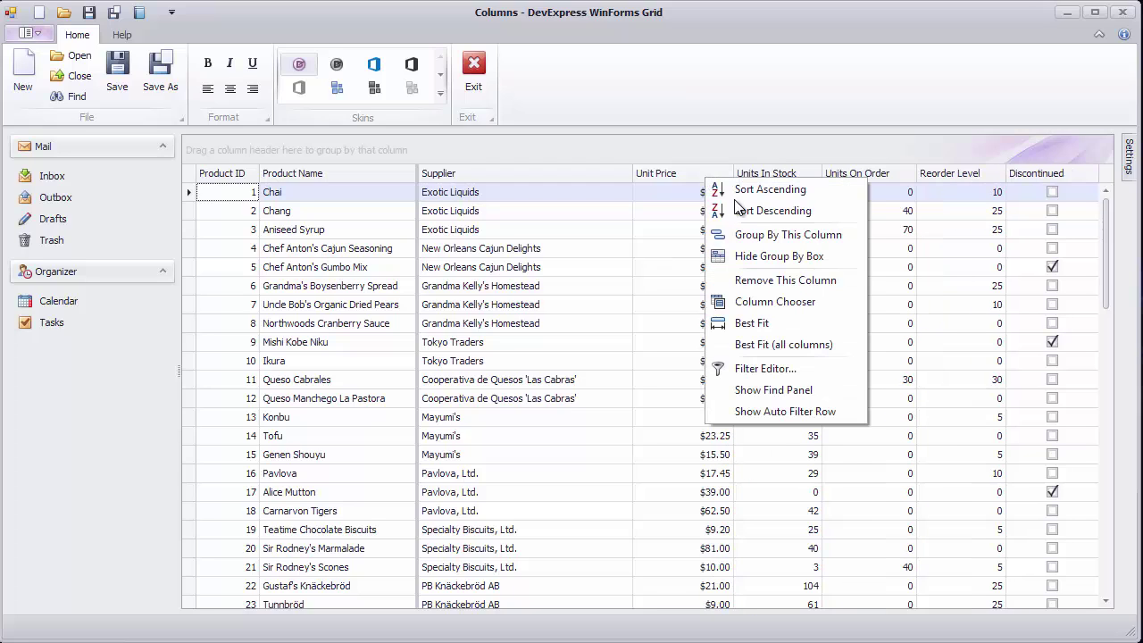
{"action": "left_click", "coordinate": [806, 308]}
{"action": "left_click_drag", "start_coordinate": [971, 480], "coordinate": [769, 177]}
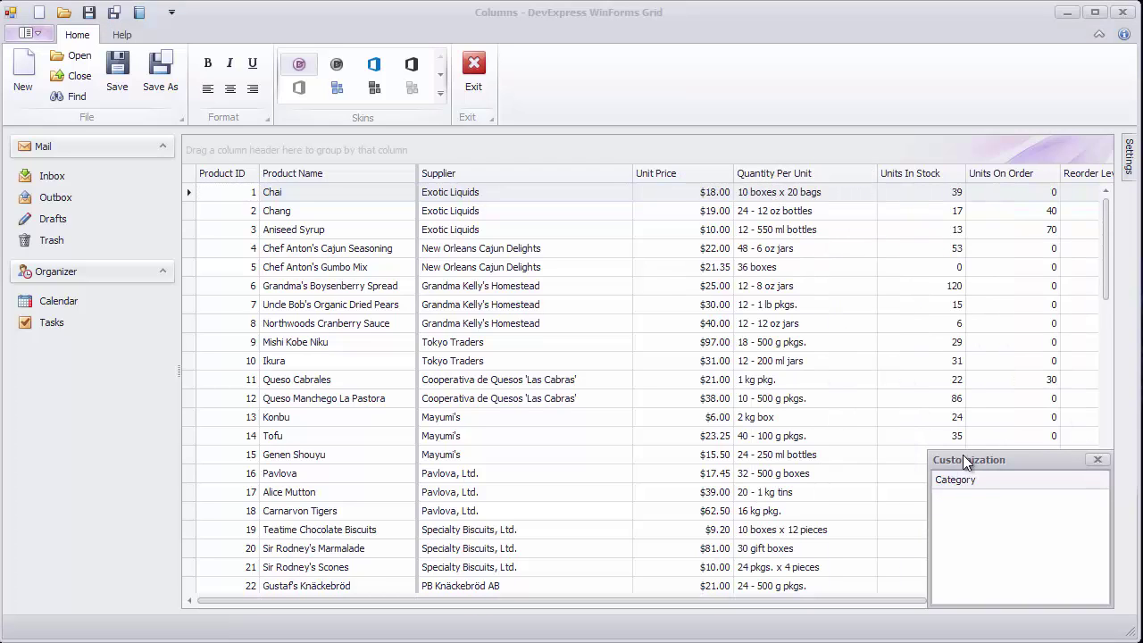
{"action": "left_click_drag", "start_coordinate": [955, 479], "coordinate": [650, 189]}
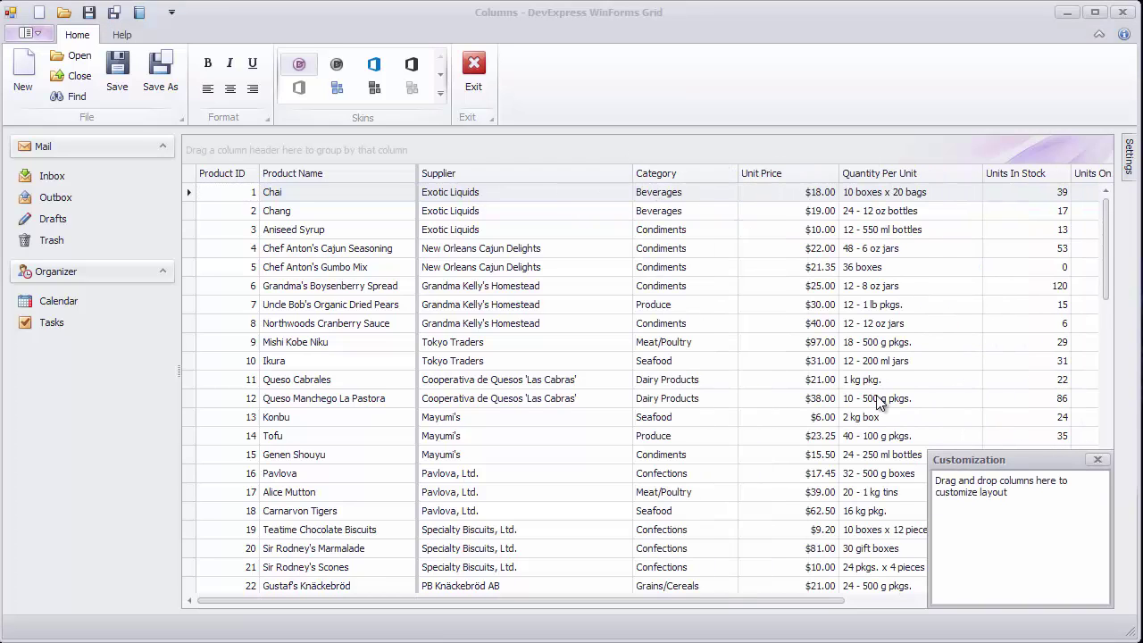
{"action": "left_click", "coordinate": [1097, 460]}
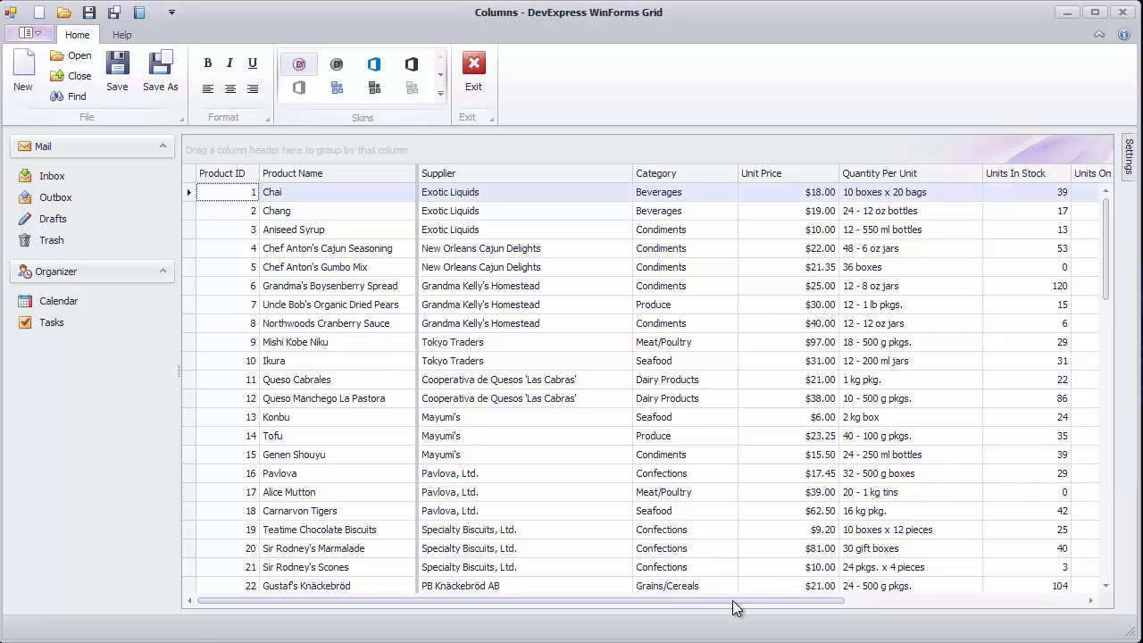
{"action": "mouse_move", "coordinate": [732, 600]}
{"action": "left_mouse_down"}
{"action": "mouse_move", "coordinate": [953, 599]}
{"action": "mouse_move", "coordinate": [987, 610]}
{"action": "mouse_move", "coordinate": [737, 614]}
{"action": "left_mouse_up"}
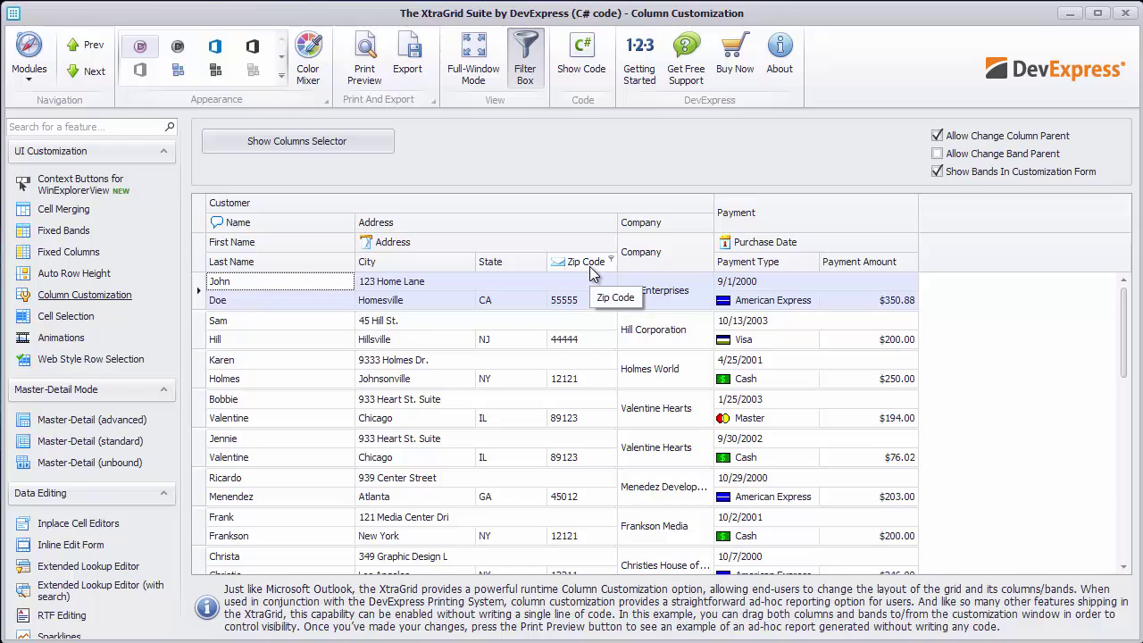
In the XtraGrid Column Customization demo, hide the Zip Code column and the Company band from the banded grid
{"action": "left_click_drag", "start_coordinate": [589, 272], "coordinate": [590, 327]}
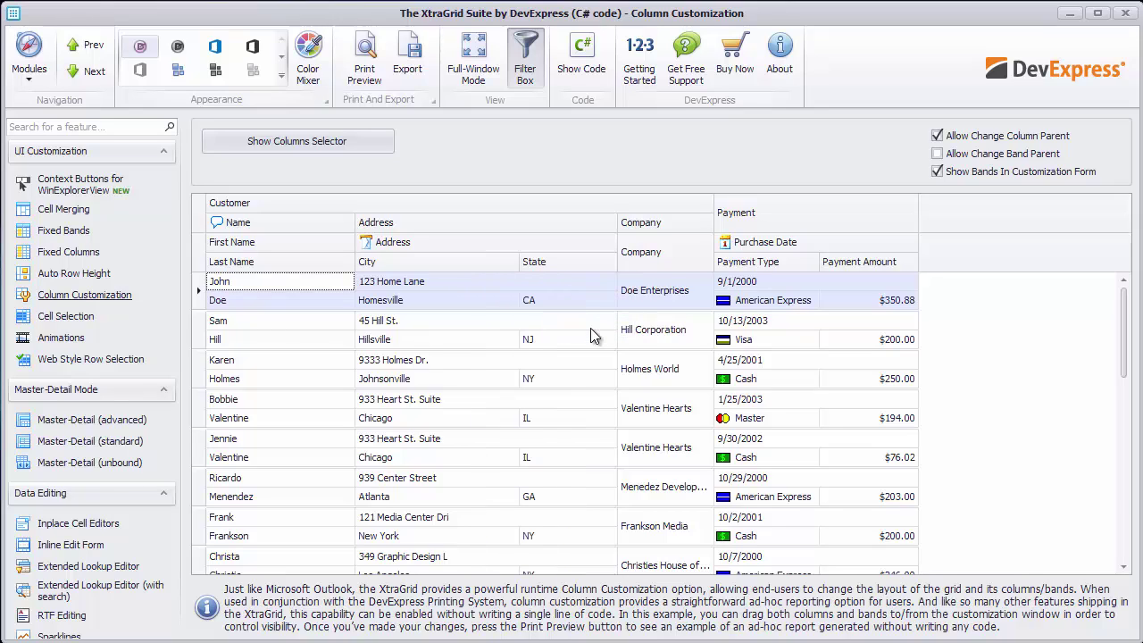
{"action": "left_click_drag", "start_coordinate": [657, 252], "coordinate": [581, 347]}
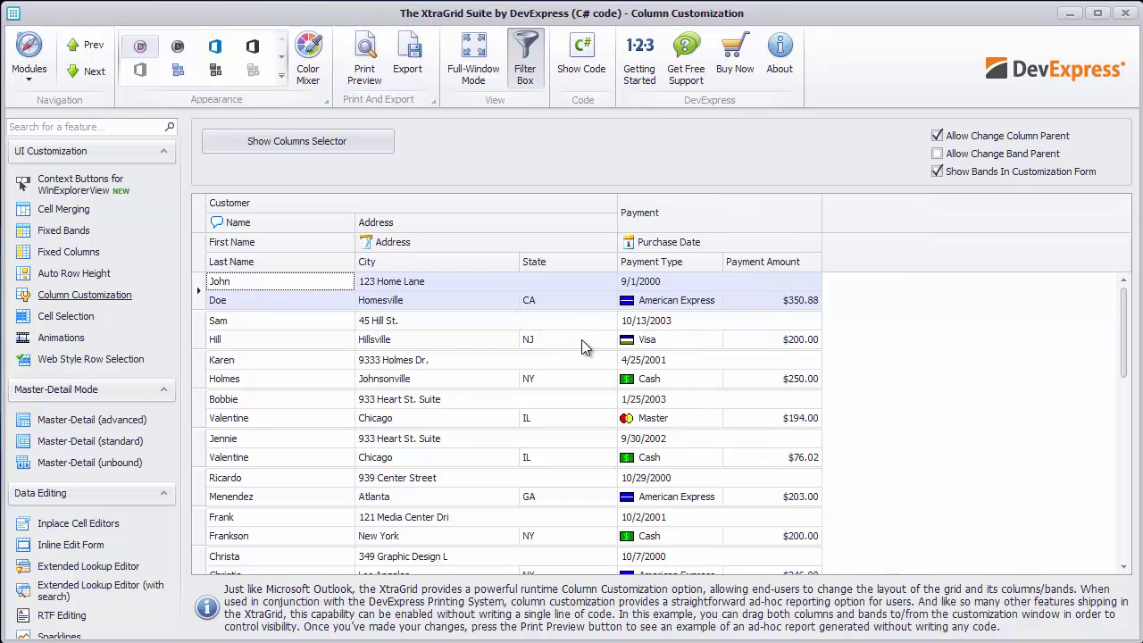
Open the column/band chooser and restore the Company band from its list of bands to its place after Address
{"action": "right_click", "coordinate": [488, 268]}
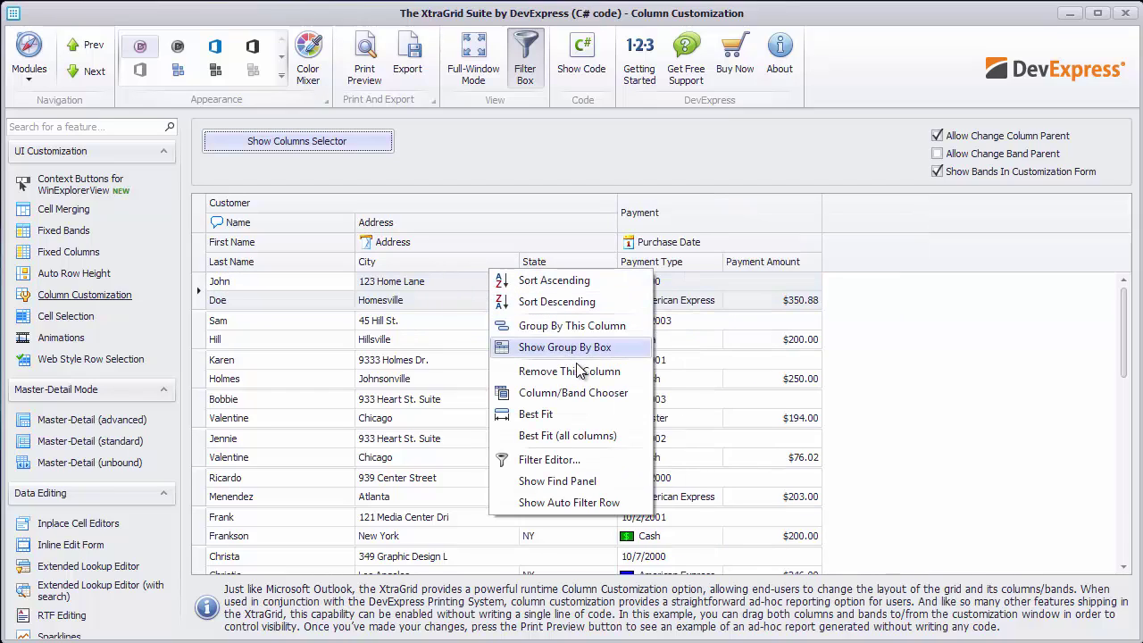
{"action": "left_click", "coordinate": [598, 394]}
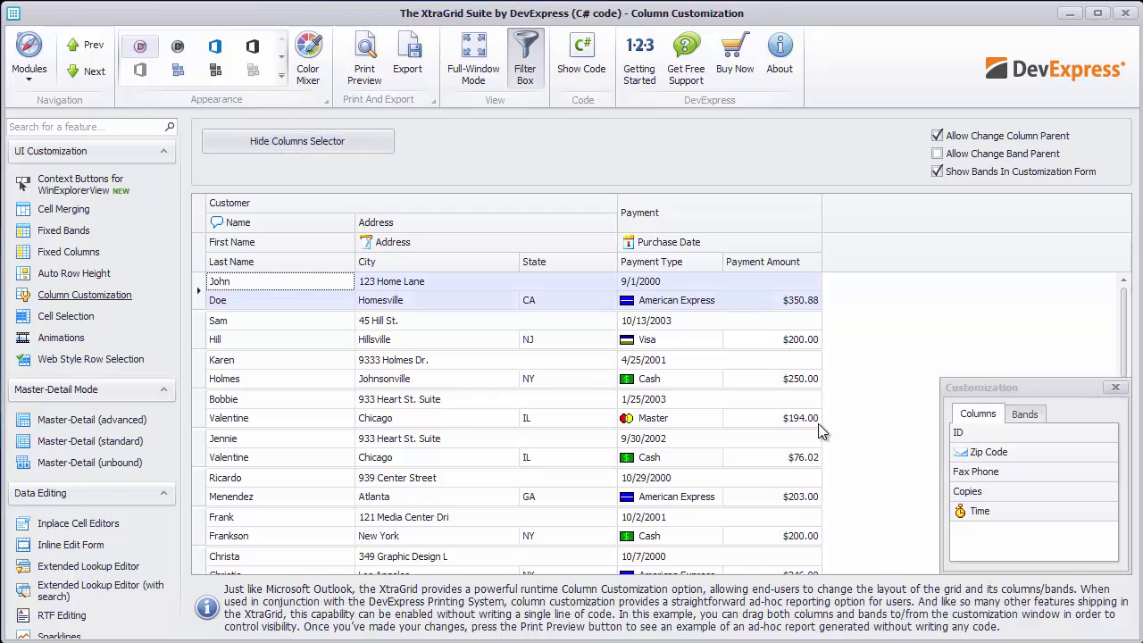
{"action": "left_click", "coordinate": [1018, 416]}
{"action": "left_click_drag", "start_coordinate": [980, 452], "coordinate": [611, 228]}
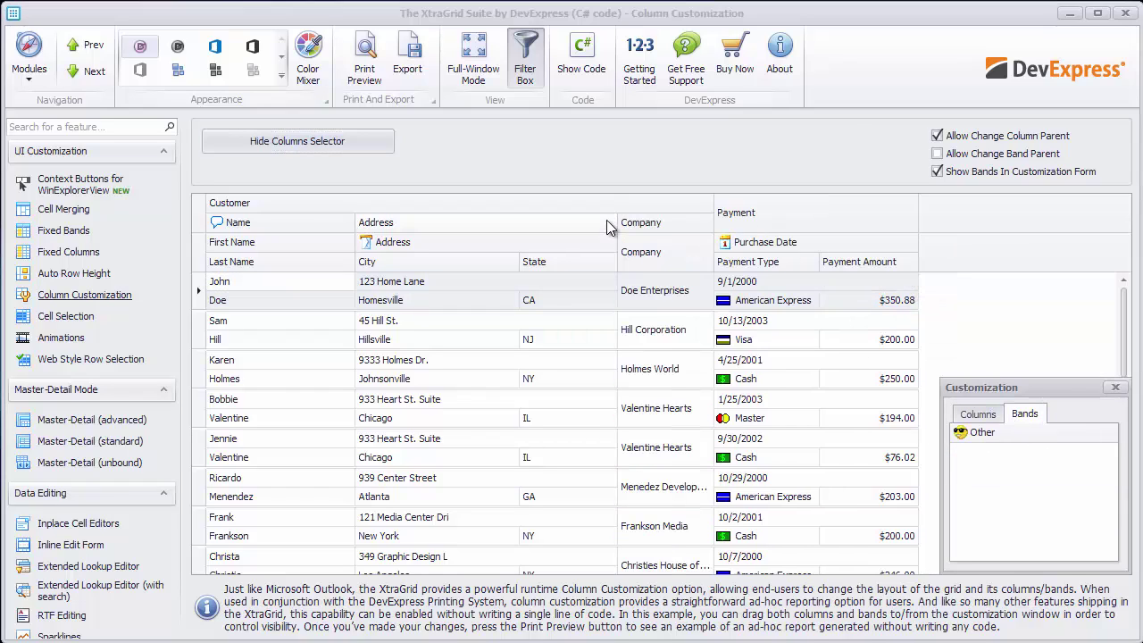